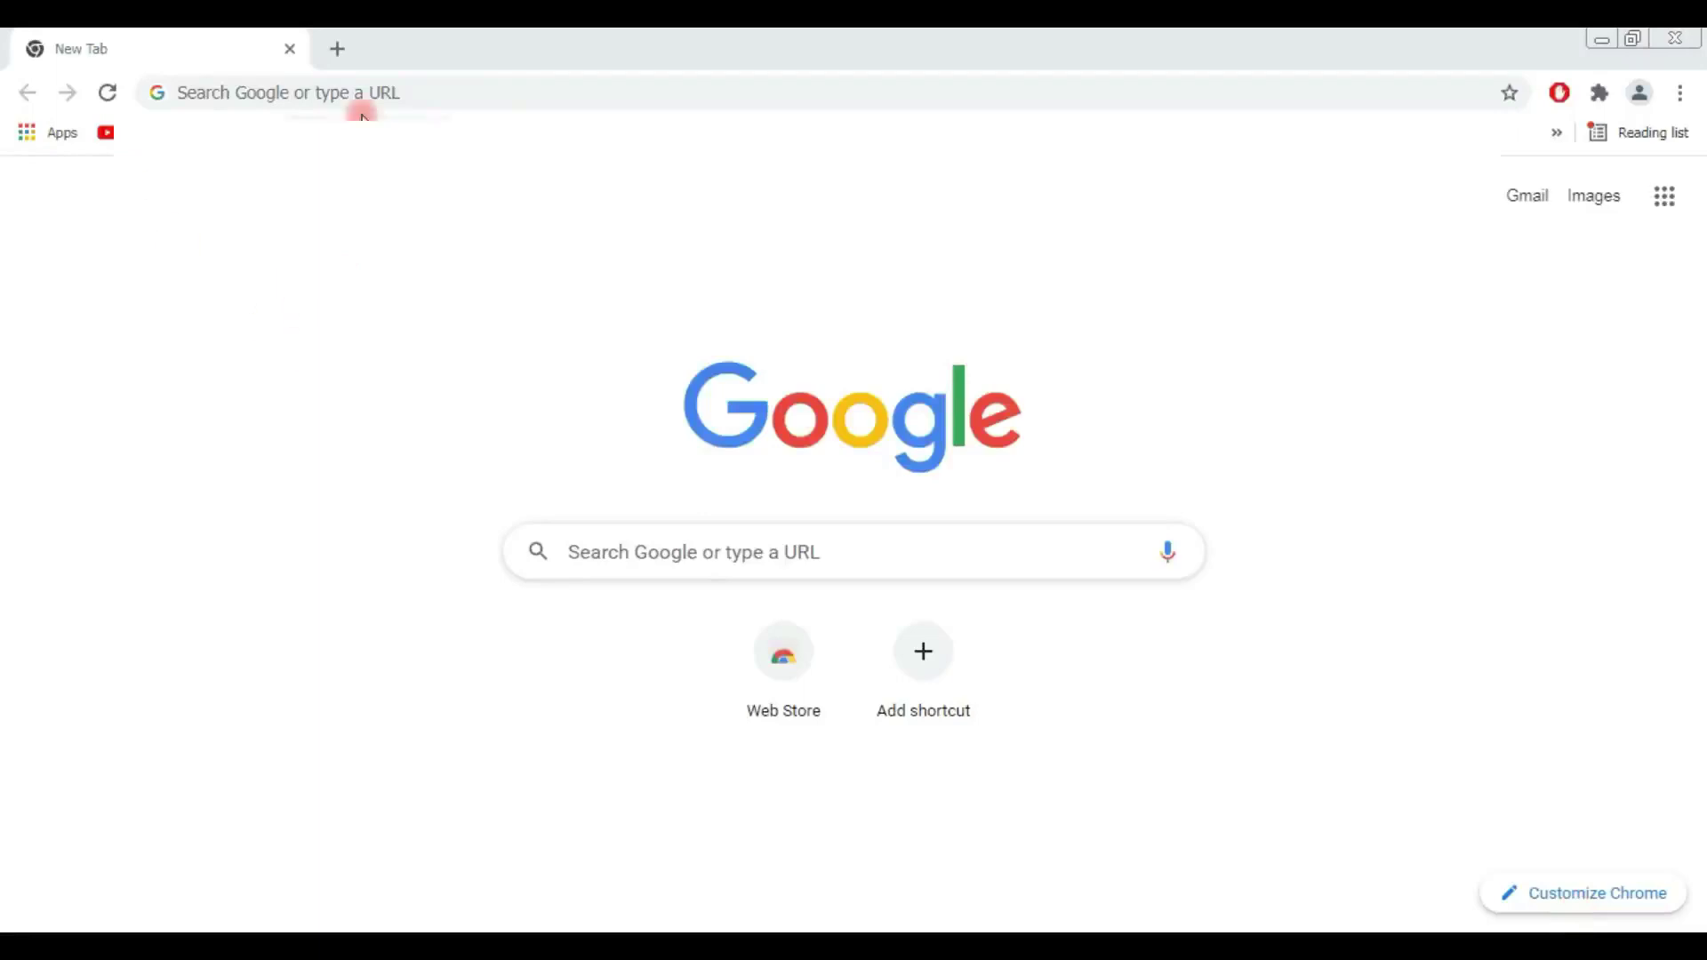
Step: Paste the prosys.mofa.gov.pk application form address and load the page
{"action": "right_click", "coordinate": [371, 89]}
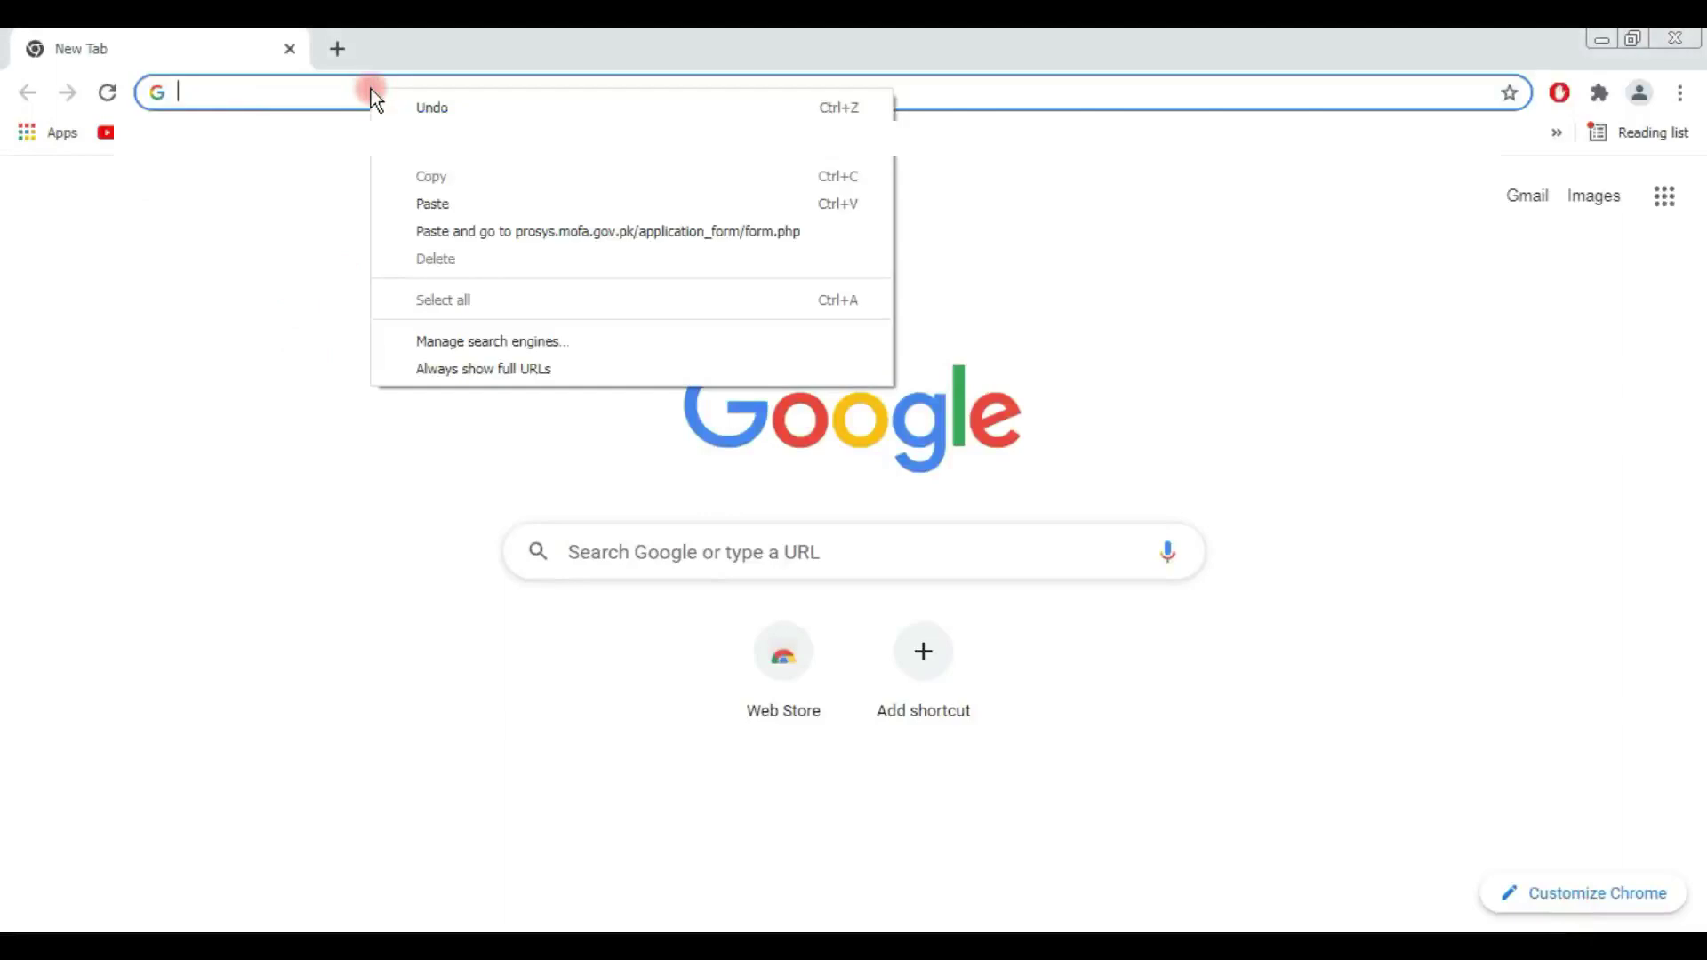
{"action": "left_click", "coordinate": [436, 204]}
{"action": "key", "text": "Return"}
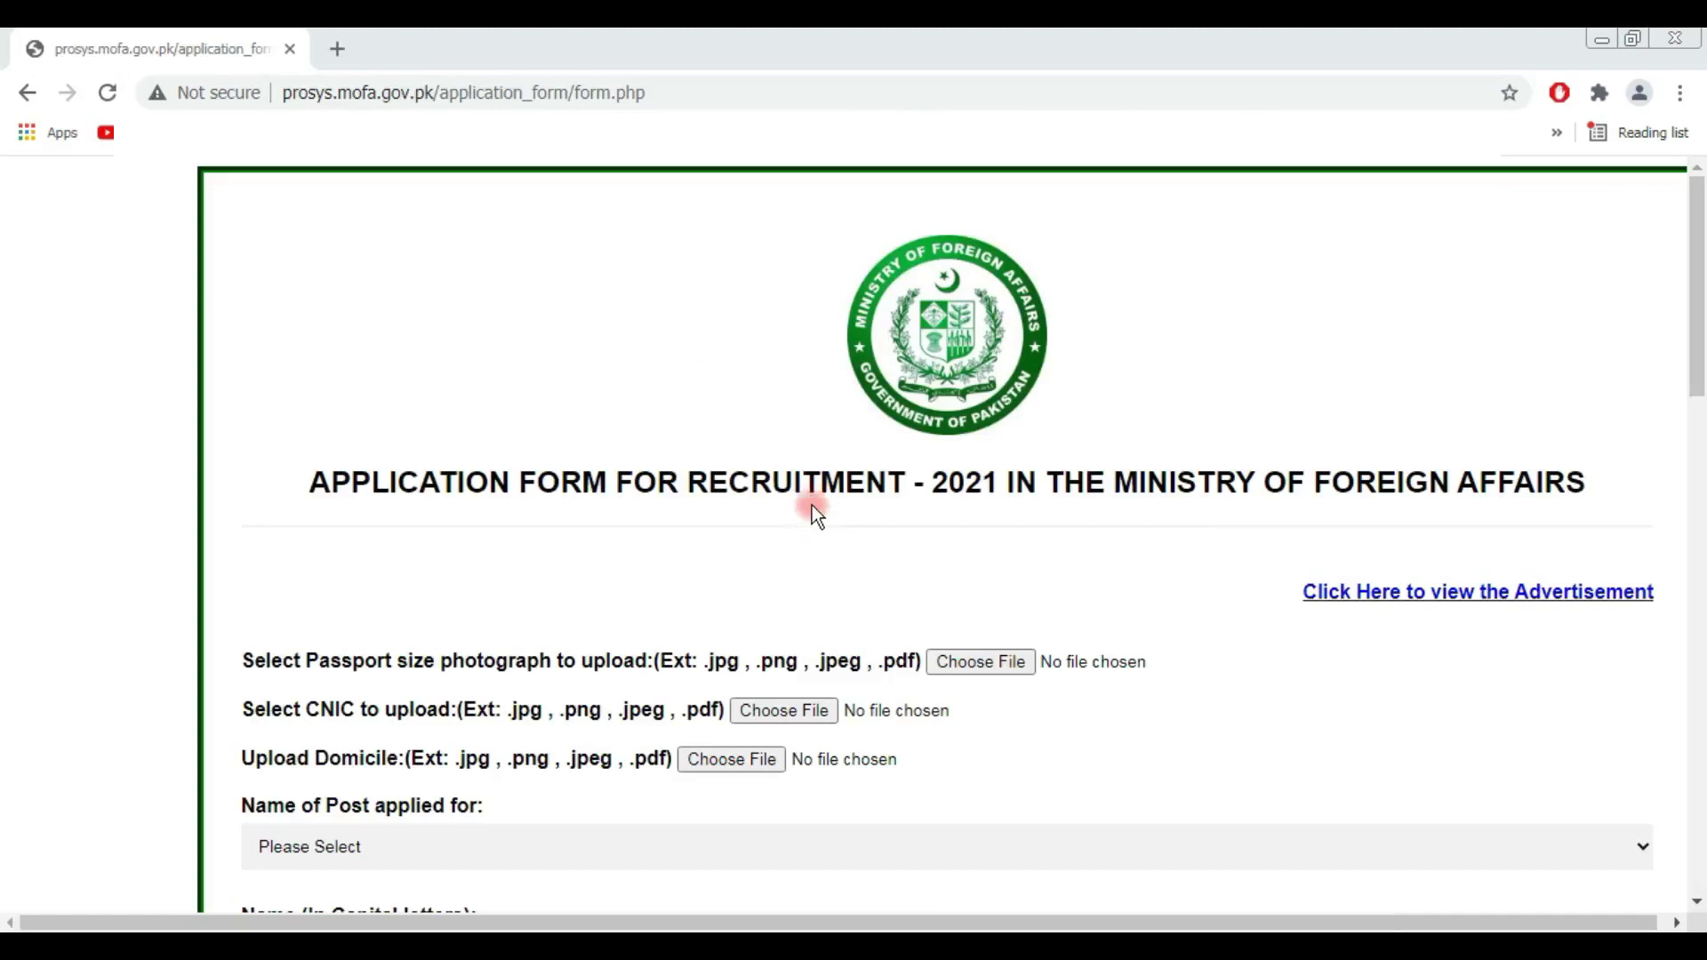
Step: Look over the form's logo, heading, advertisement link and photograph upload label
{"action": "left_click_drag", "start_coordinate": [786, 281], "coordinate": [1015, 407]}
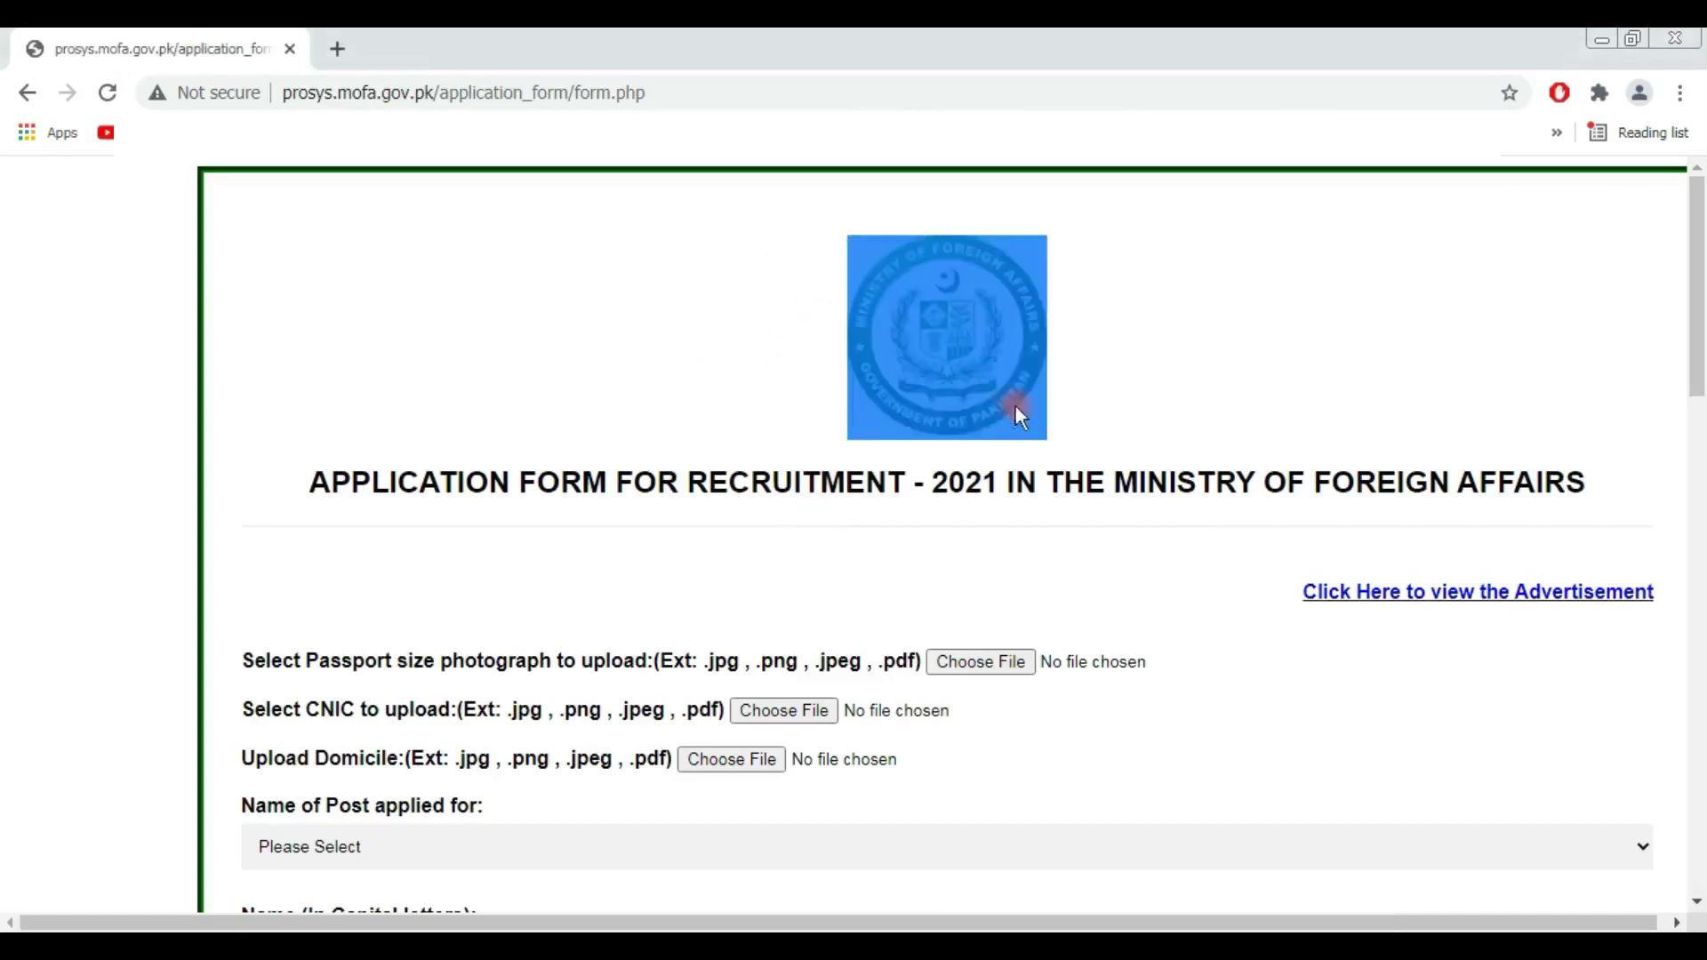
{"action": "left_click", "coordinate": [1111, 418]}
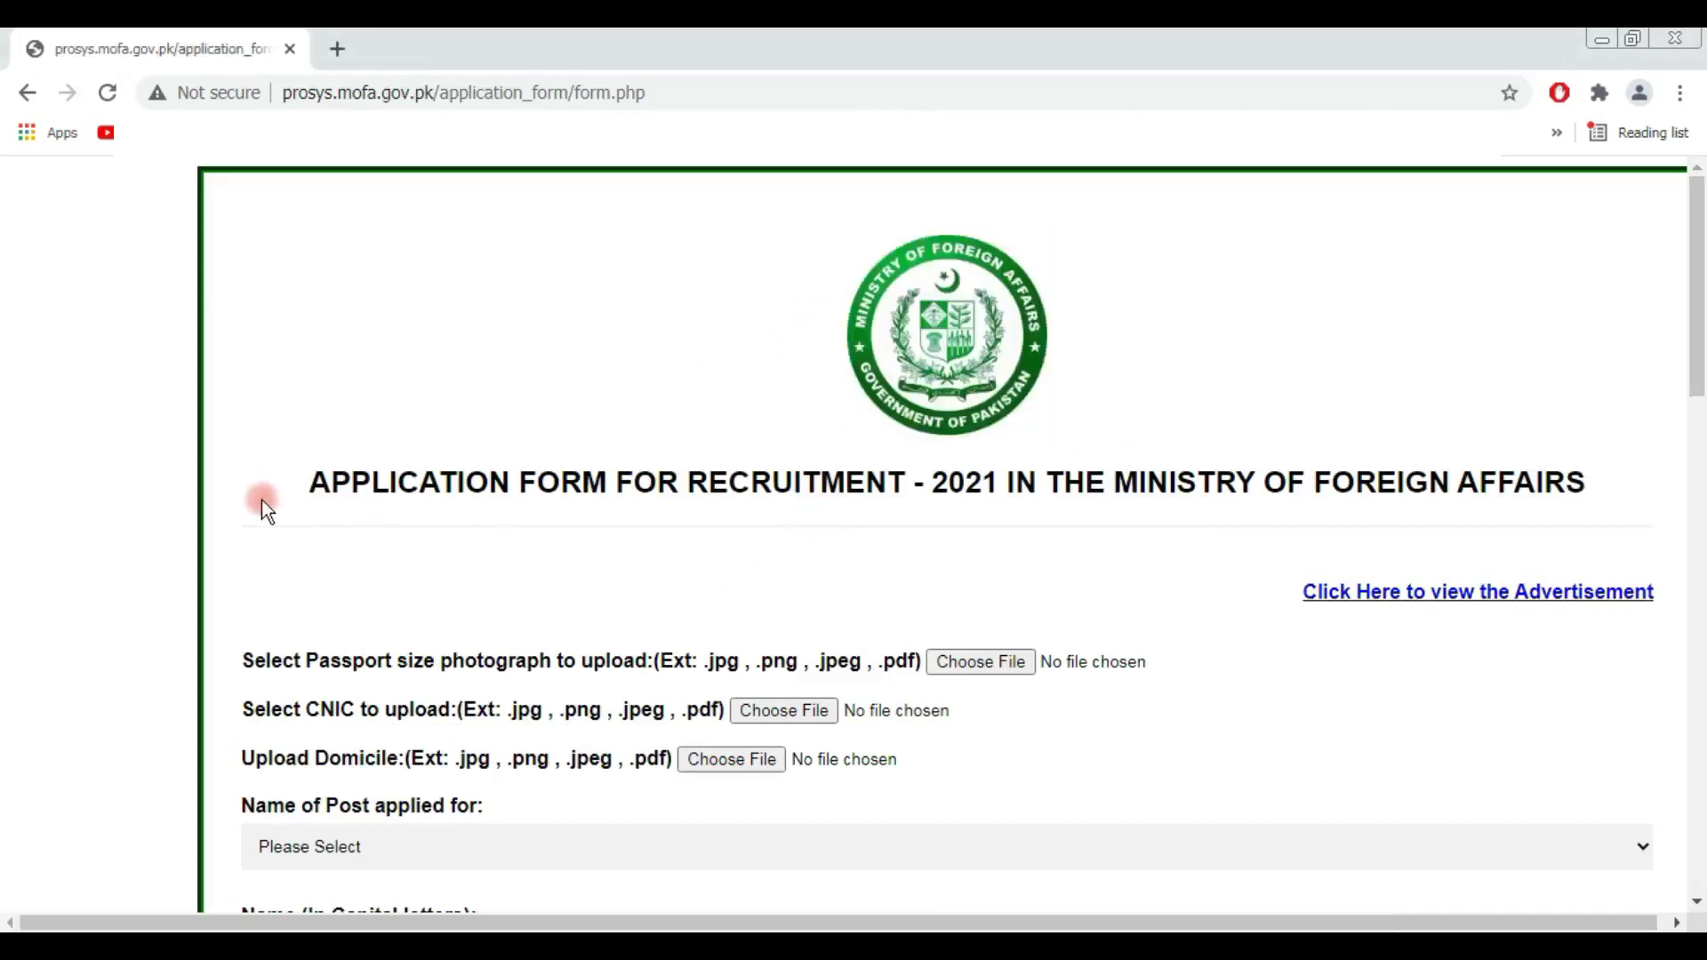
{"action": "left_click_drag", "start_coordinate": [301, 490], "coordinate": [1056, 483]}
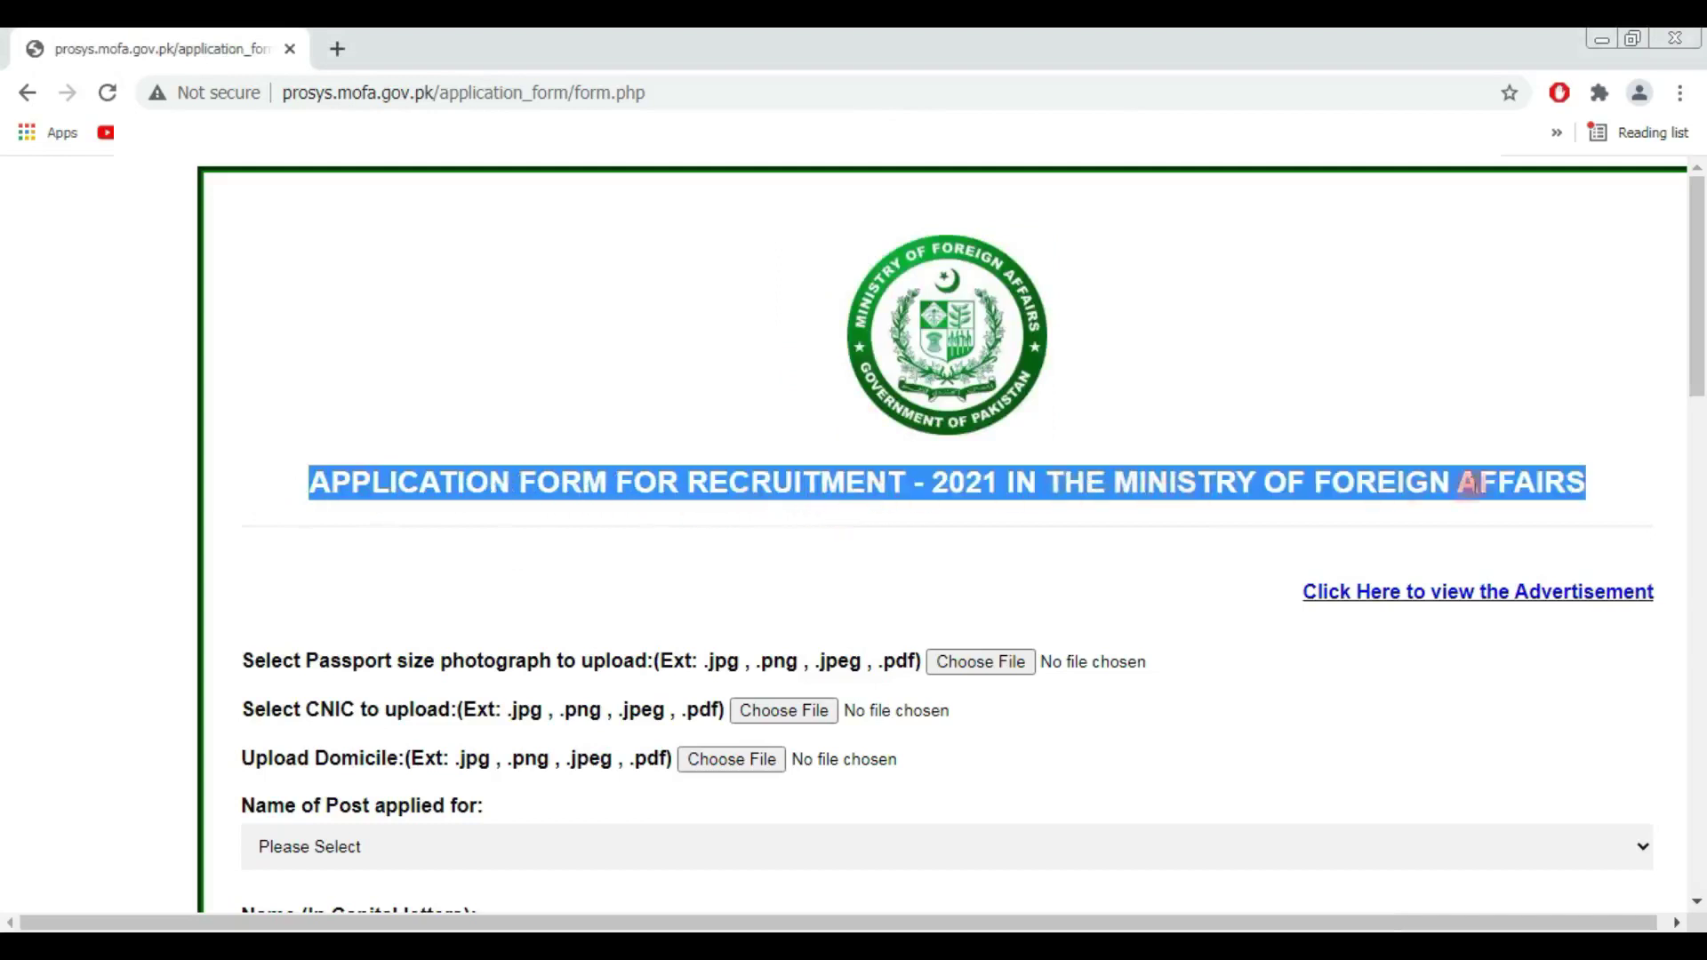
{"action": "mouse_move", "coordinate": [1294, 601]}
{"action": "left_mouse_down"}
{"action": "mouse_move", "coordinate": [1406, 594]}
{"action": "mouse_move", "coordinate": [1310, 595]}
{"action": "left_mouse_up"}
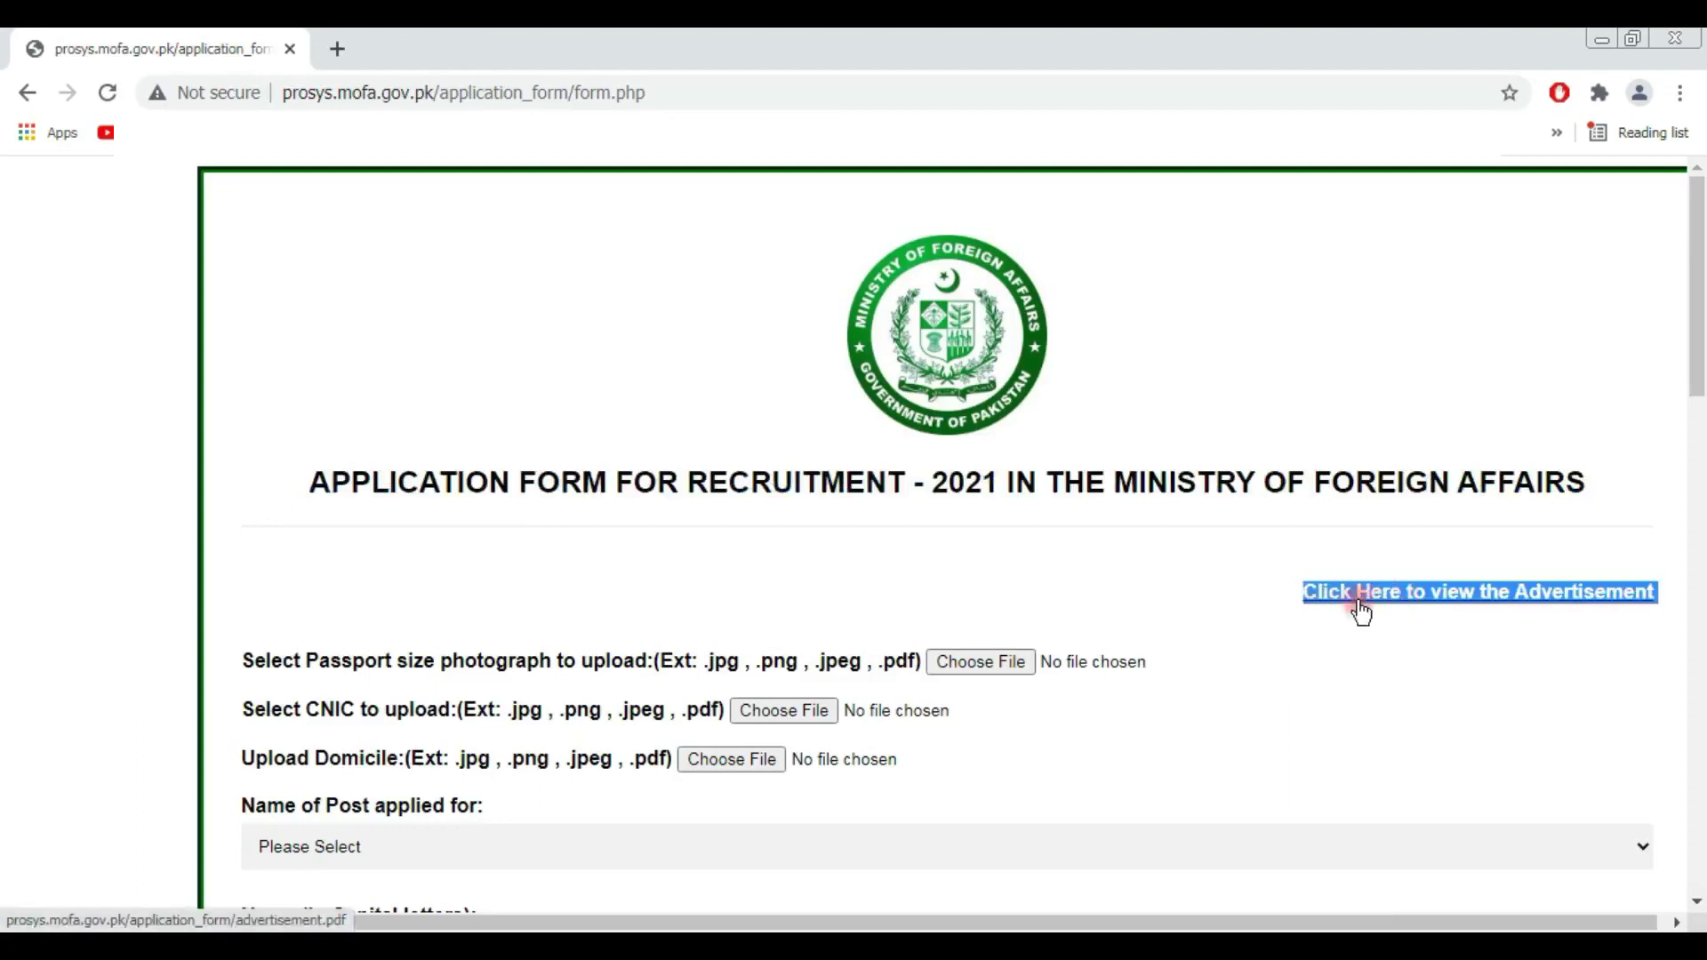
{"action": "left_click", "coordinate": [1445, 619]}
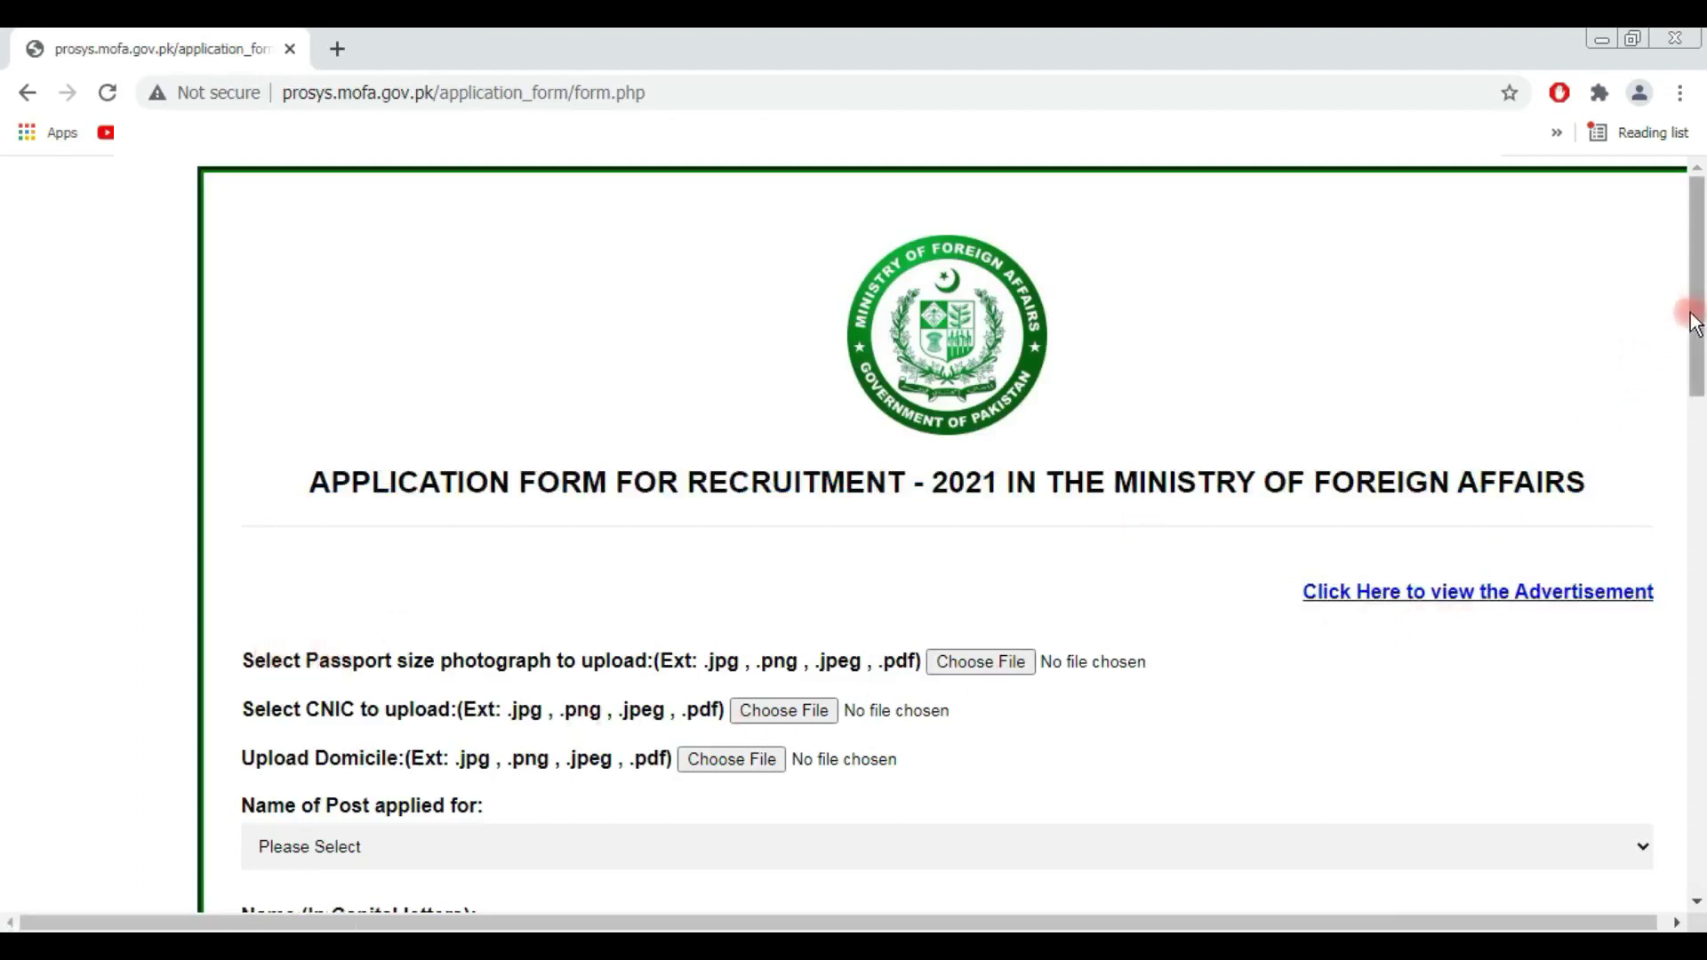
{"action": "left_click_drag", "start_coordinate": [1696, 310], "coordinate": [1700, 378]}
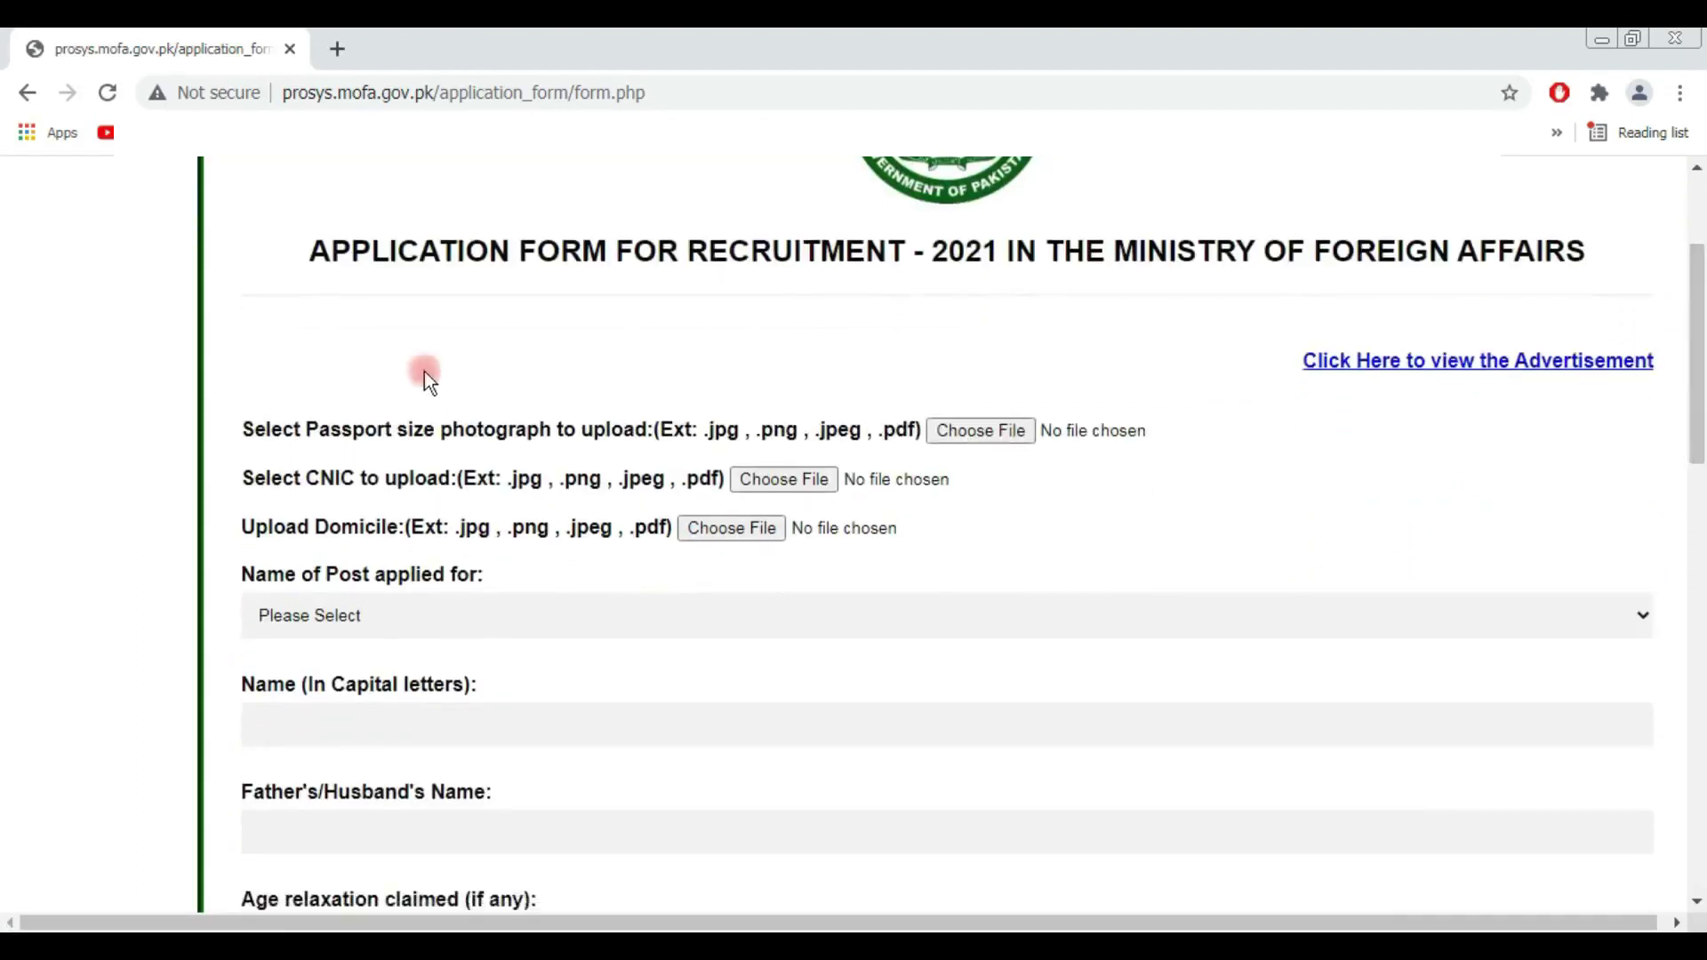
{"action": "left_click_drag", "start_coordinate": [236, 431], "coordinate": [572, 435]}
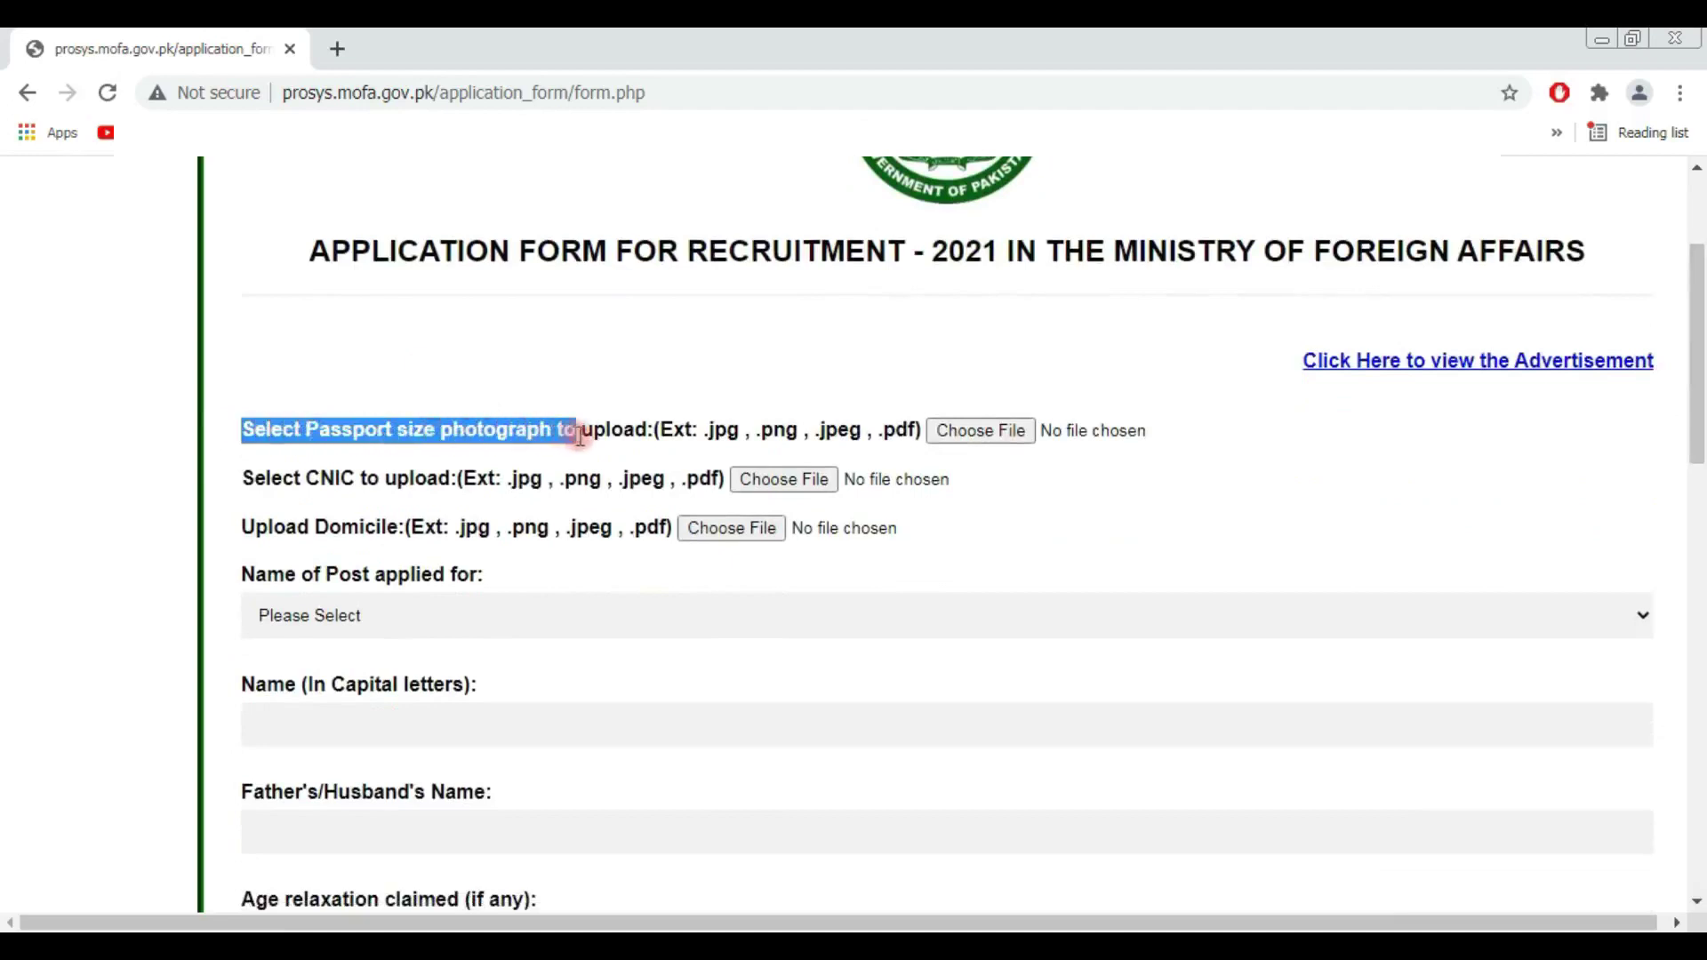
Step: Attach pic.jpg as the passport photo and id.jpg as the CNIC scan
{"action": "left_click", "coordinate": [1020, 439]}
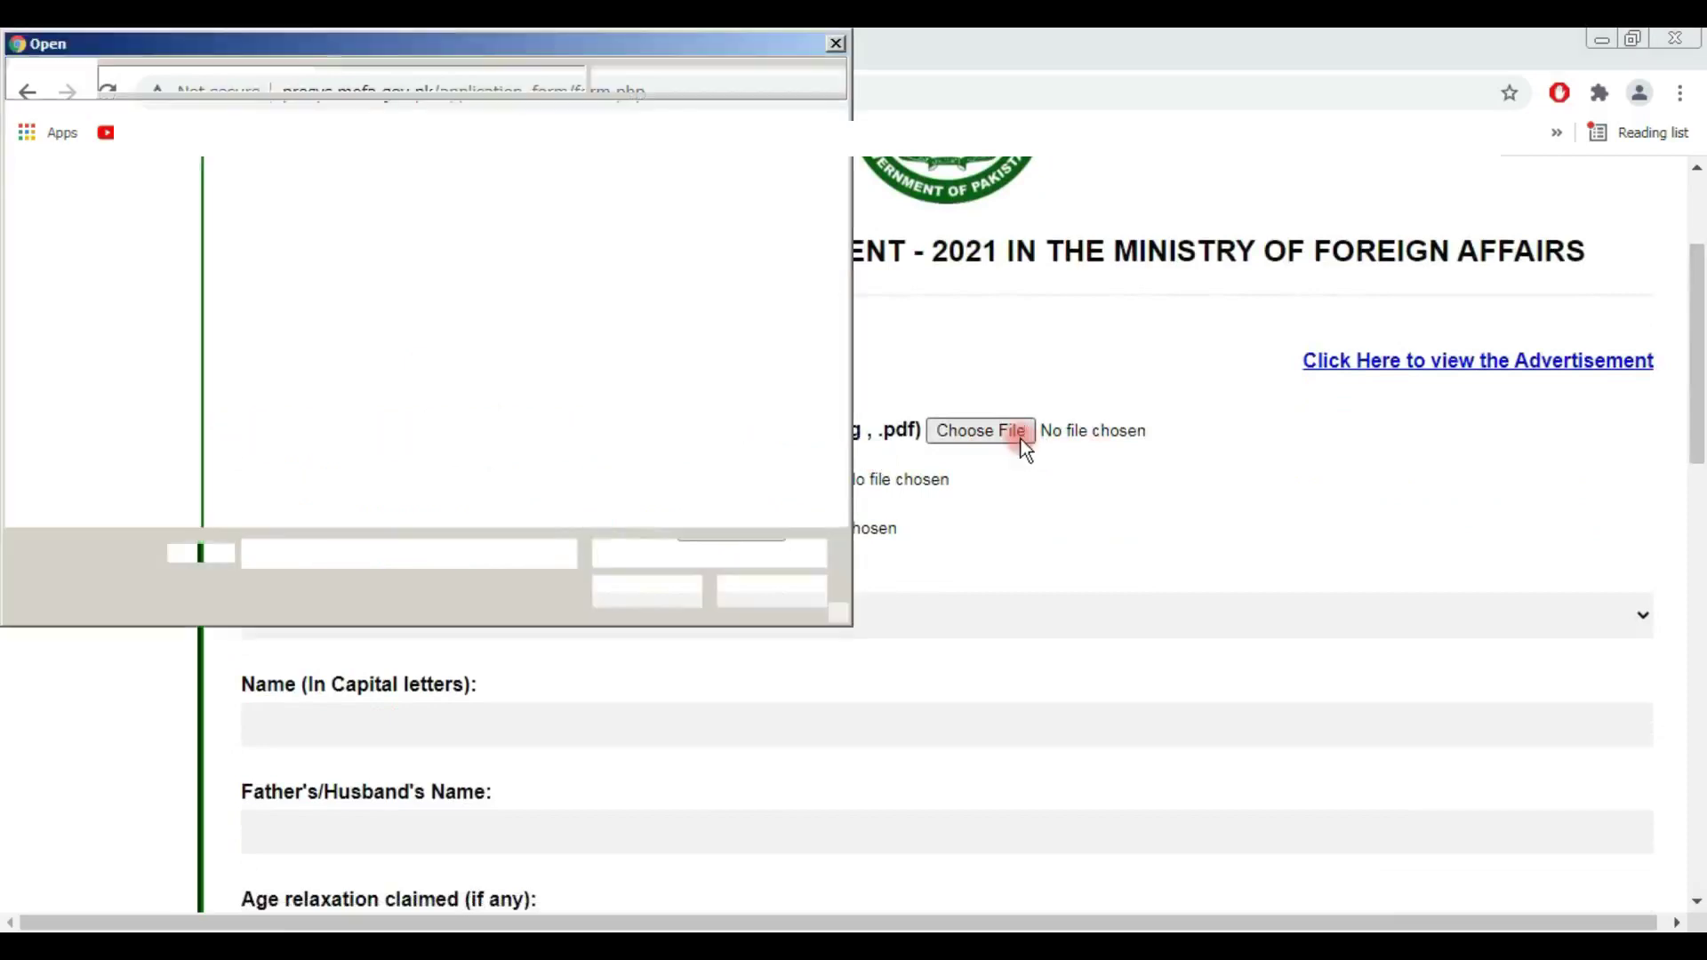
{"action": "left_click", "coordinate": [644, 590]}
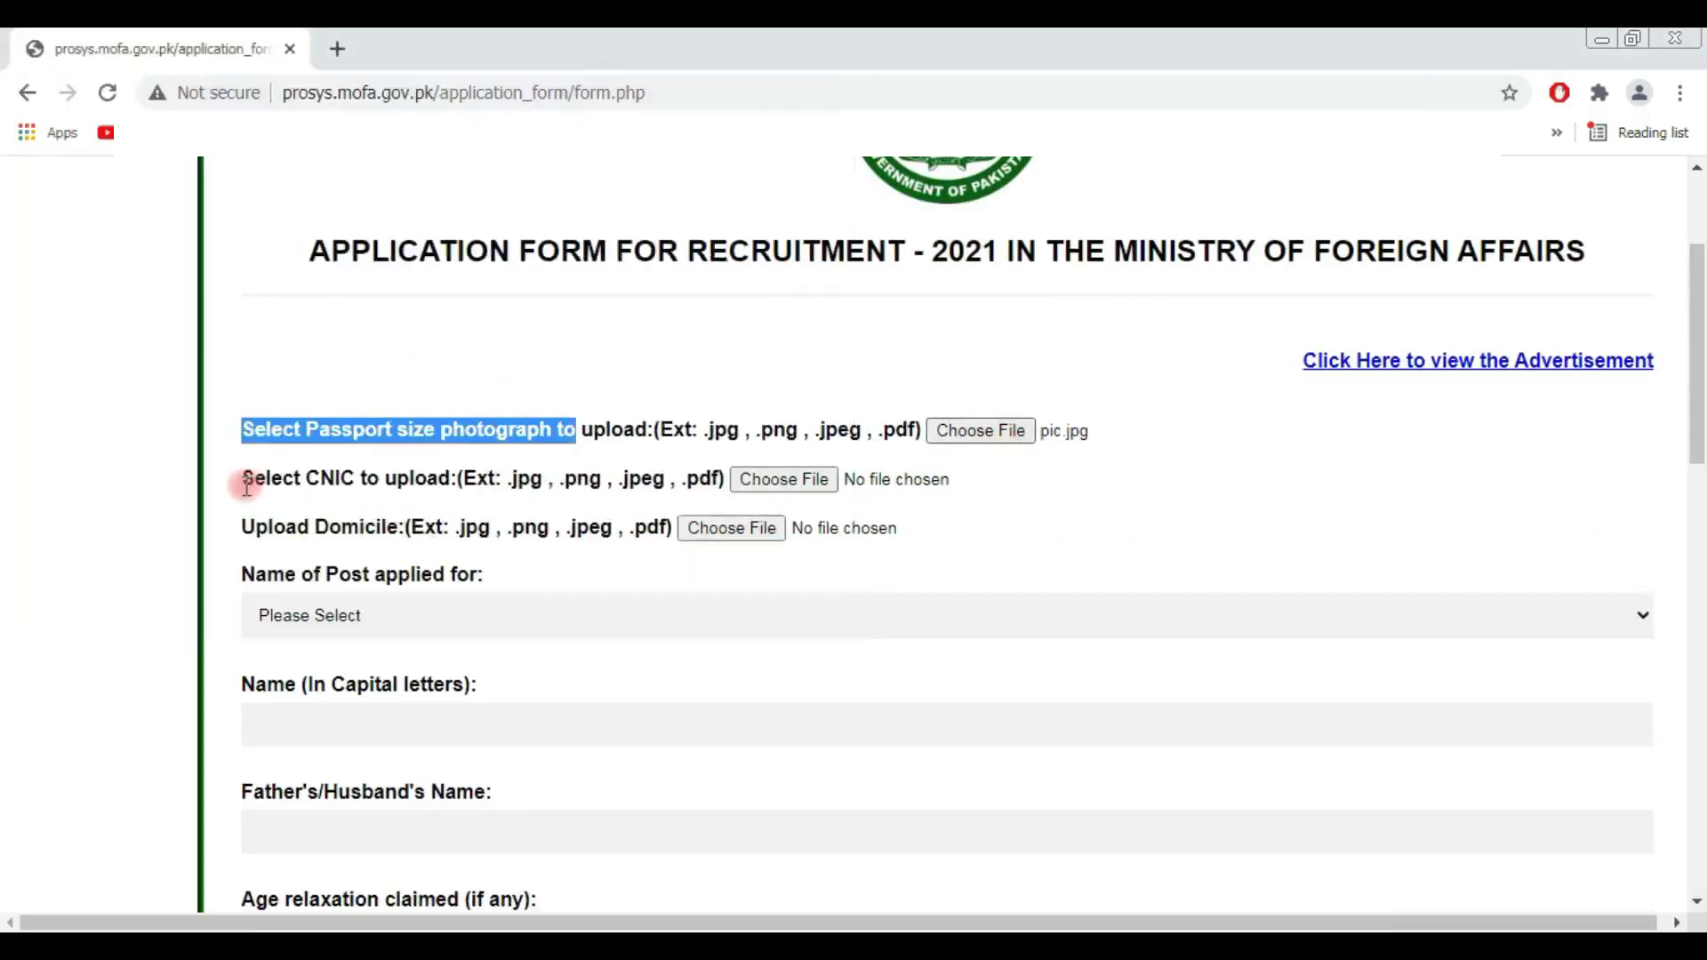
{"action": "left_click_drag", "start_coordinate": [246, 485], "coordinate": [396, 480]}
{"action": "left_click", "coordinate": [810, 481]}
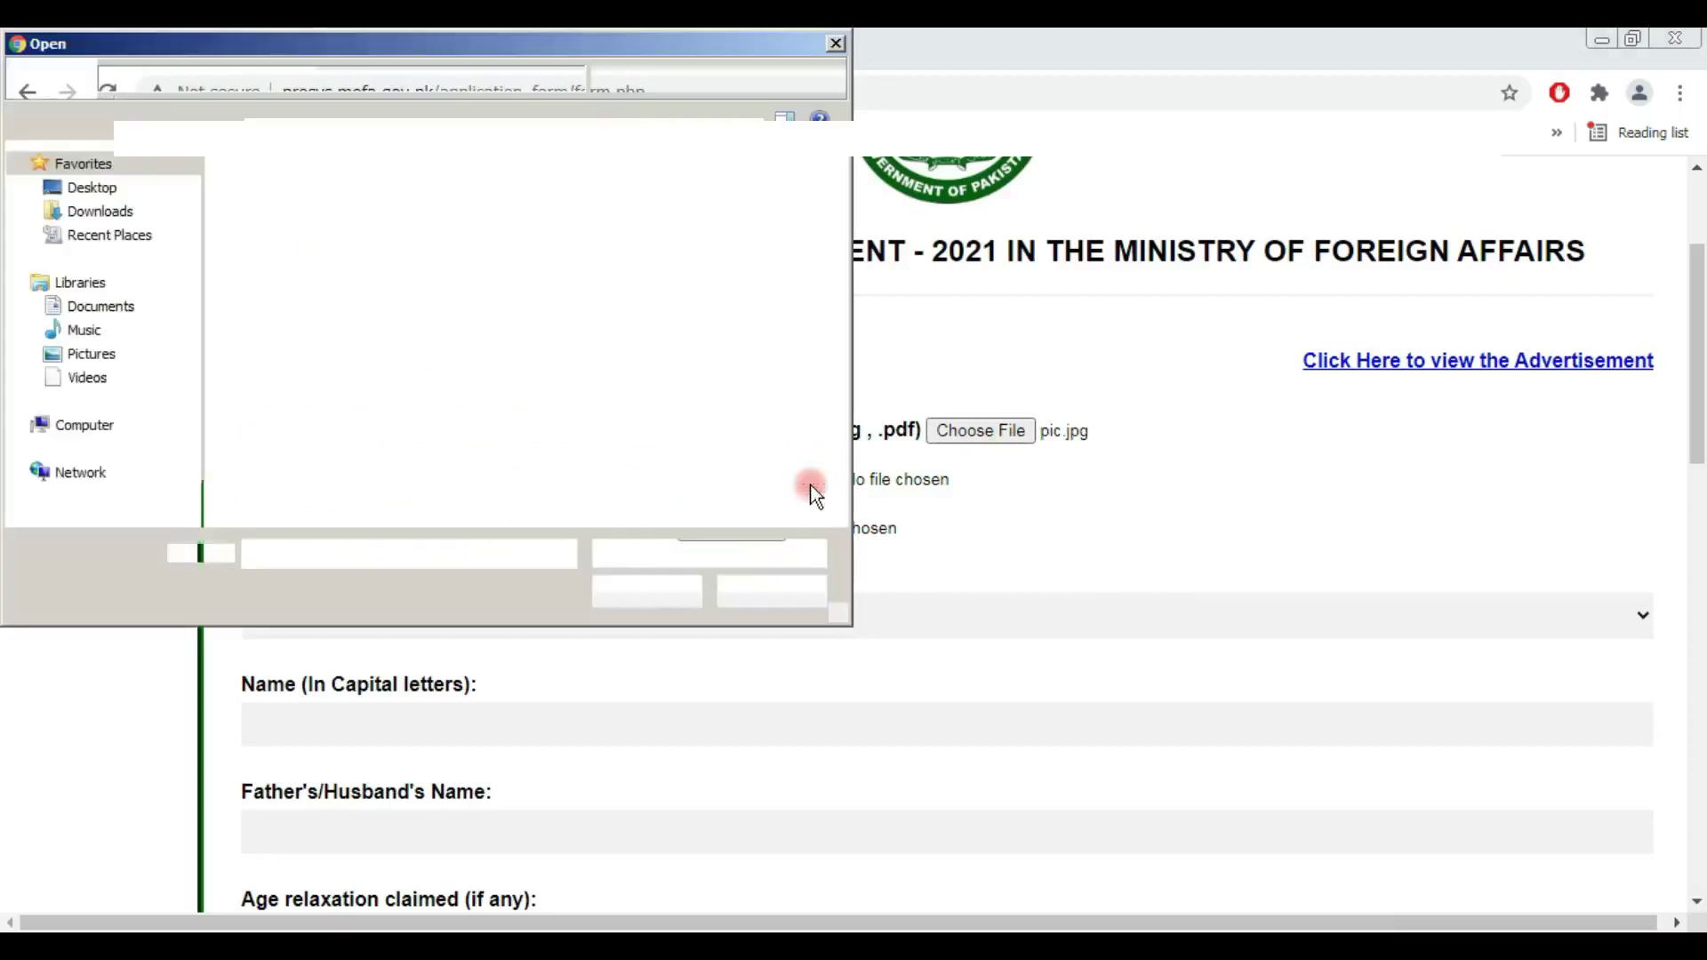
{"action": "double_click", "coordinate": [497, 373]}
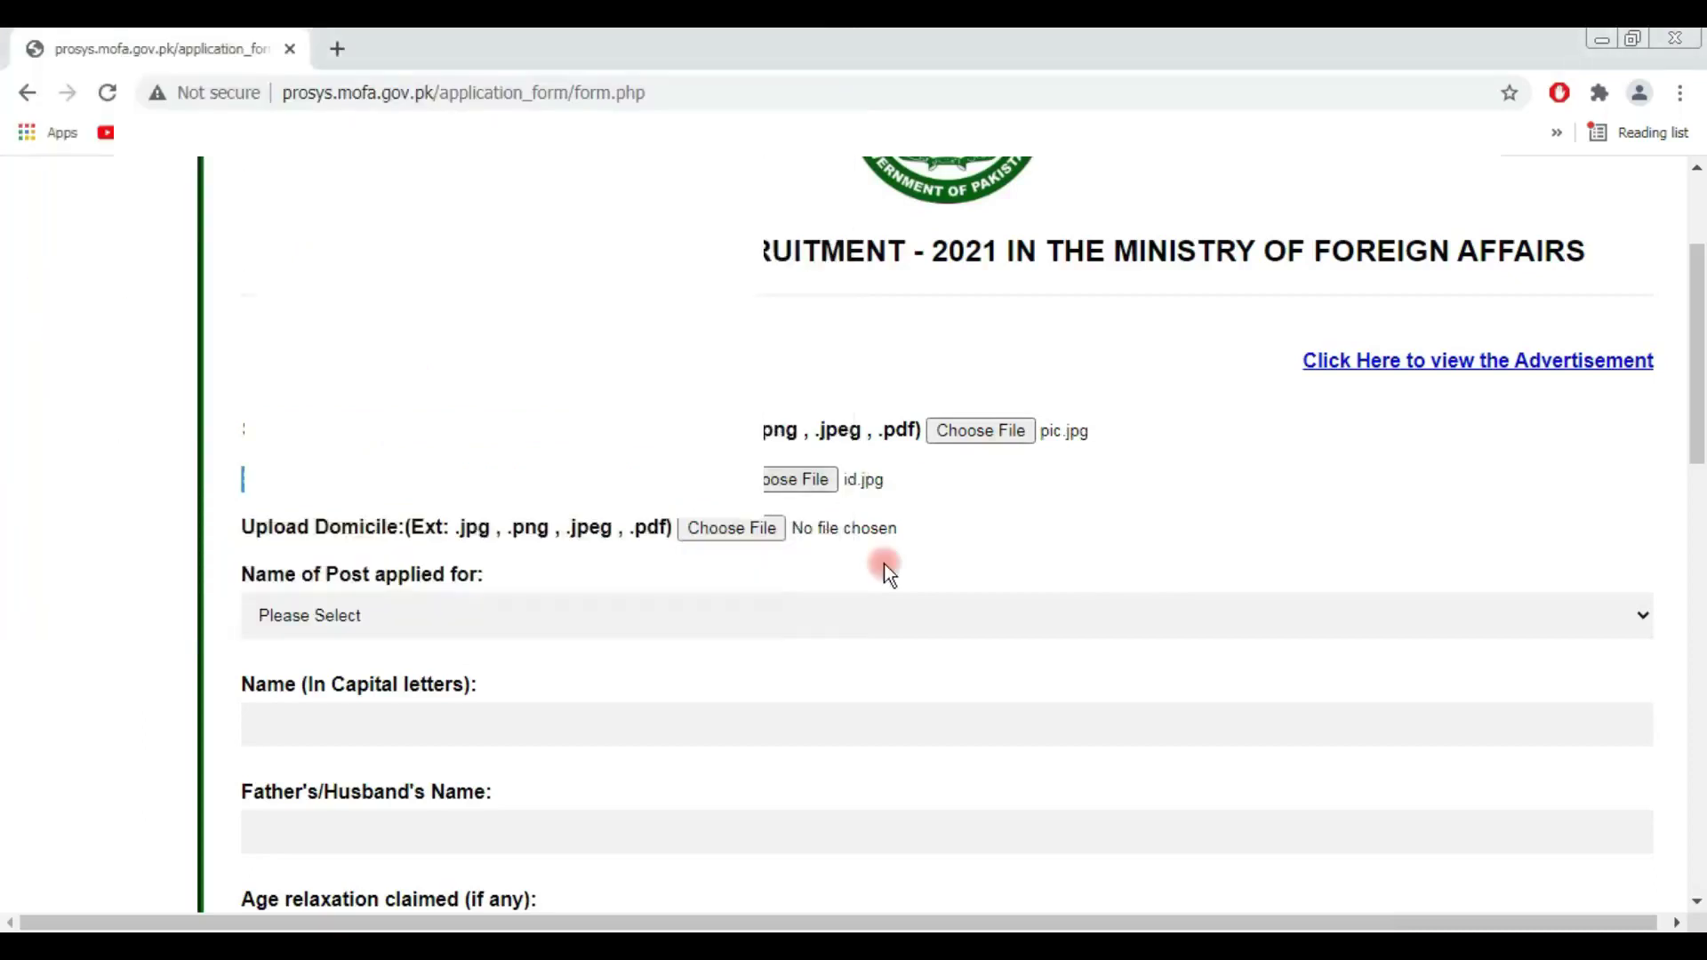
Step: Attach Domicile.jpg as the domicile document
{"action": "scroll", "coordinate": [951, 524], "scroll_direction": "down", "scroll_amount": 1}
{"action": "left_click_drag", "start_coordinate": [240, 402], "coordinate": [360, 402]}
{"action": "left_click", "coordinate": [708, 405]}
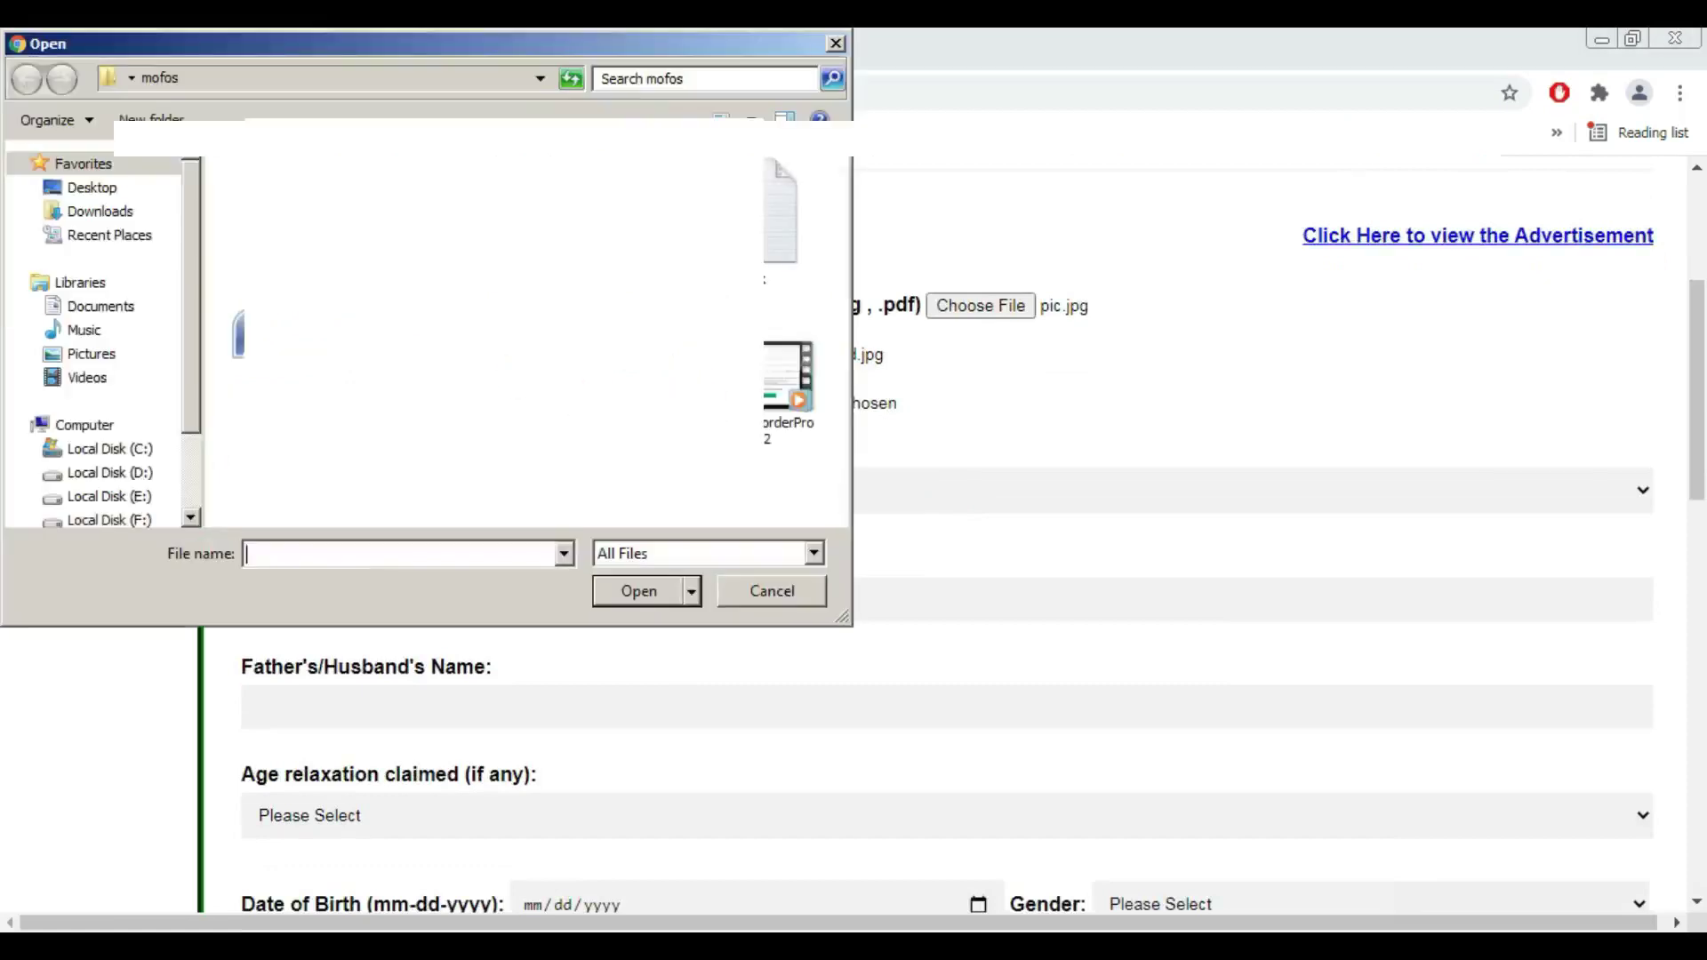
{"action": "double_click", "coordinate": [789, 491]}
{"action": "scroll", "coordinate": [789, 489], "scroll_direction": "down", "scroll_amount": 1}
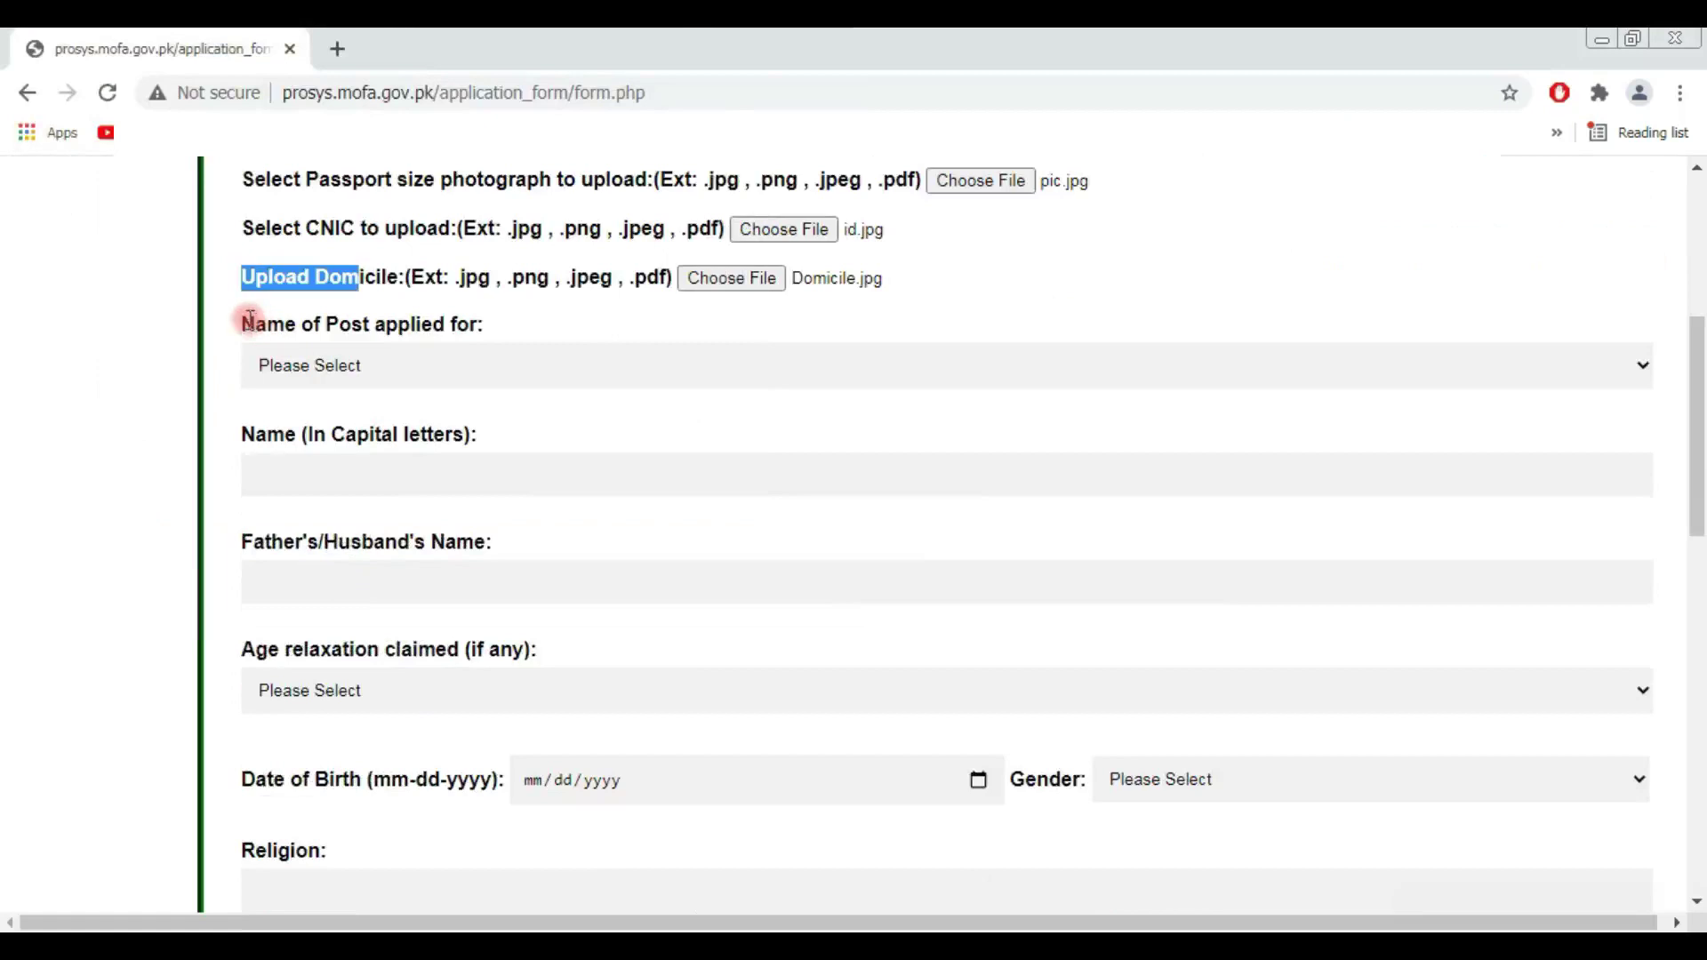
{"action": "left_click_drag", "start_coordinate": [244, 325], "coordinate": [509, 333]}
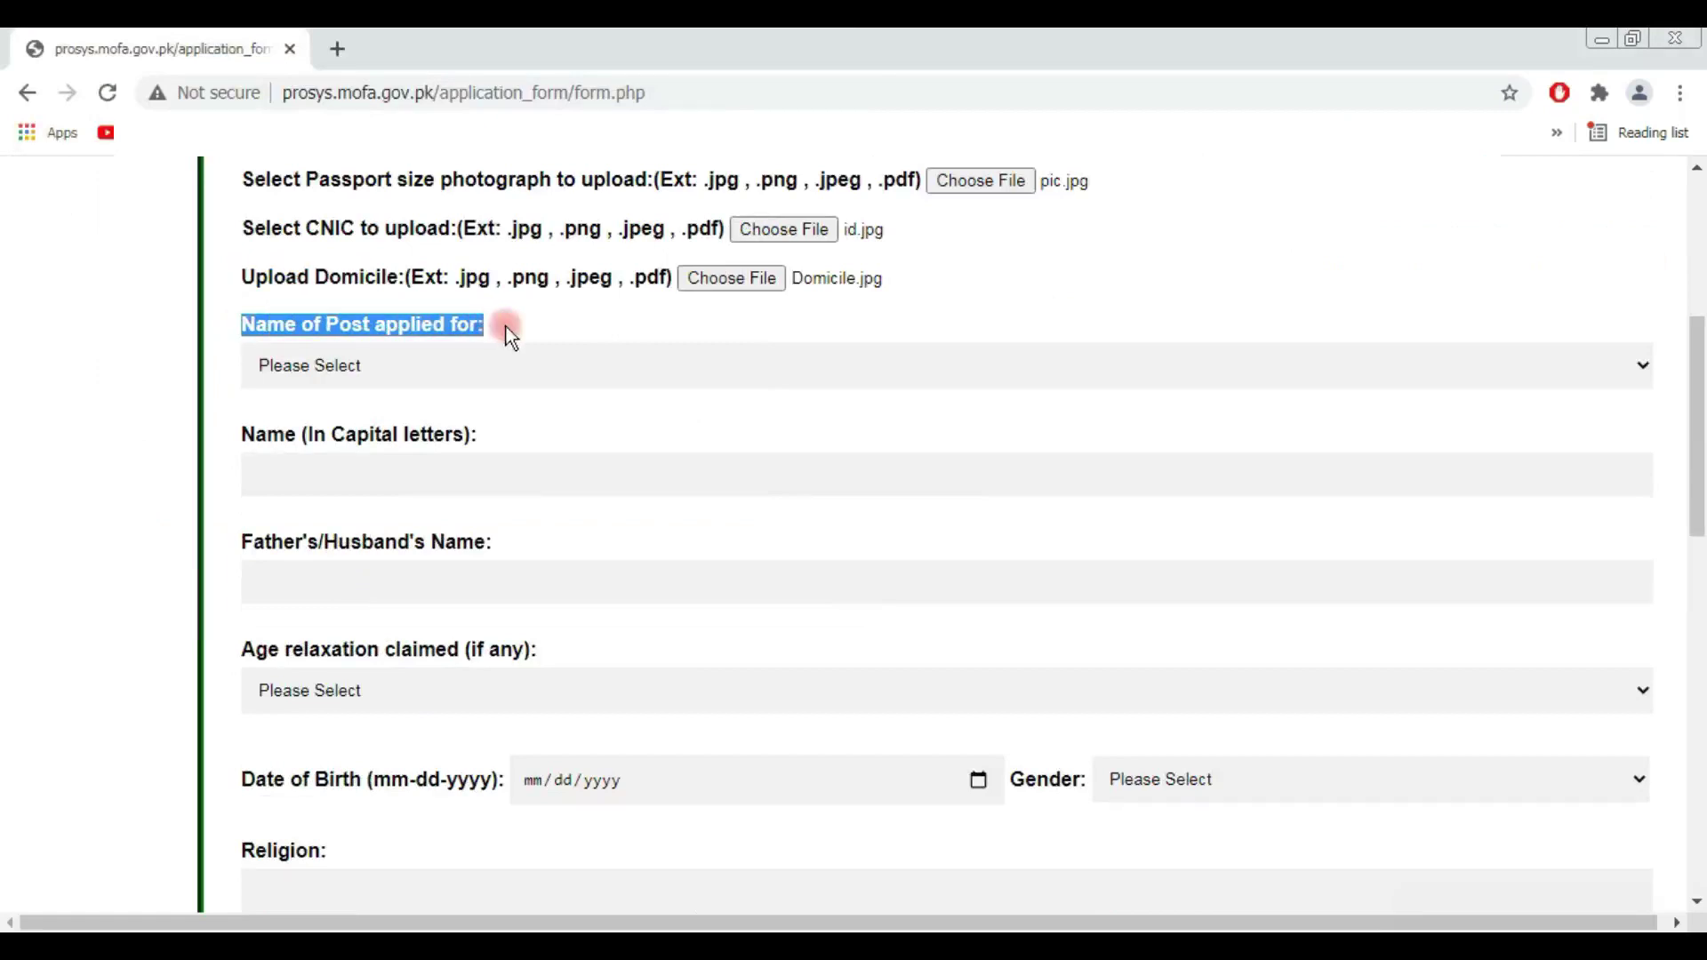
Step: Choose Assistant as the post and enter XYZ as the applicant's name
{"action": "left_click", "coordinate": [670, 365]}
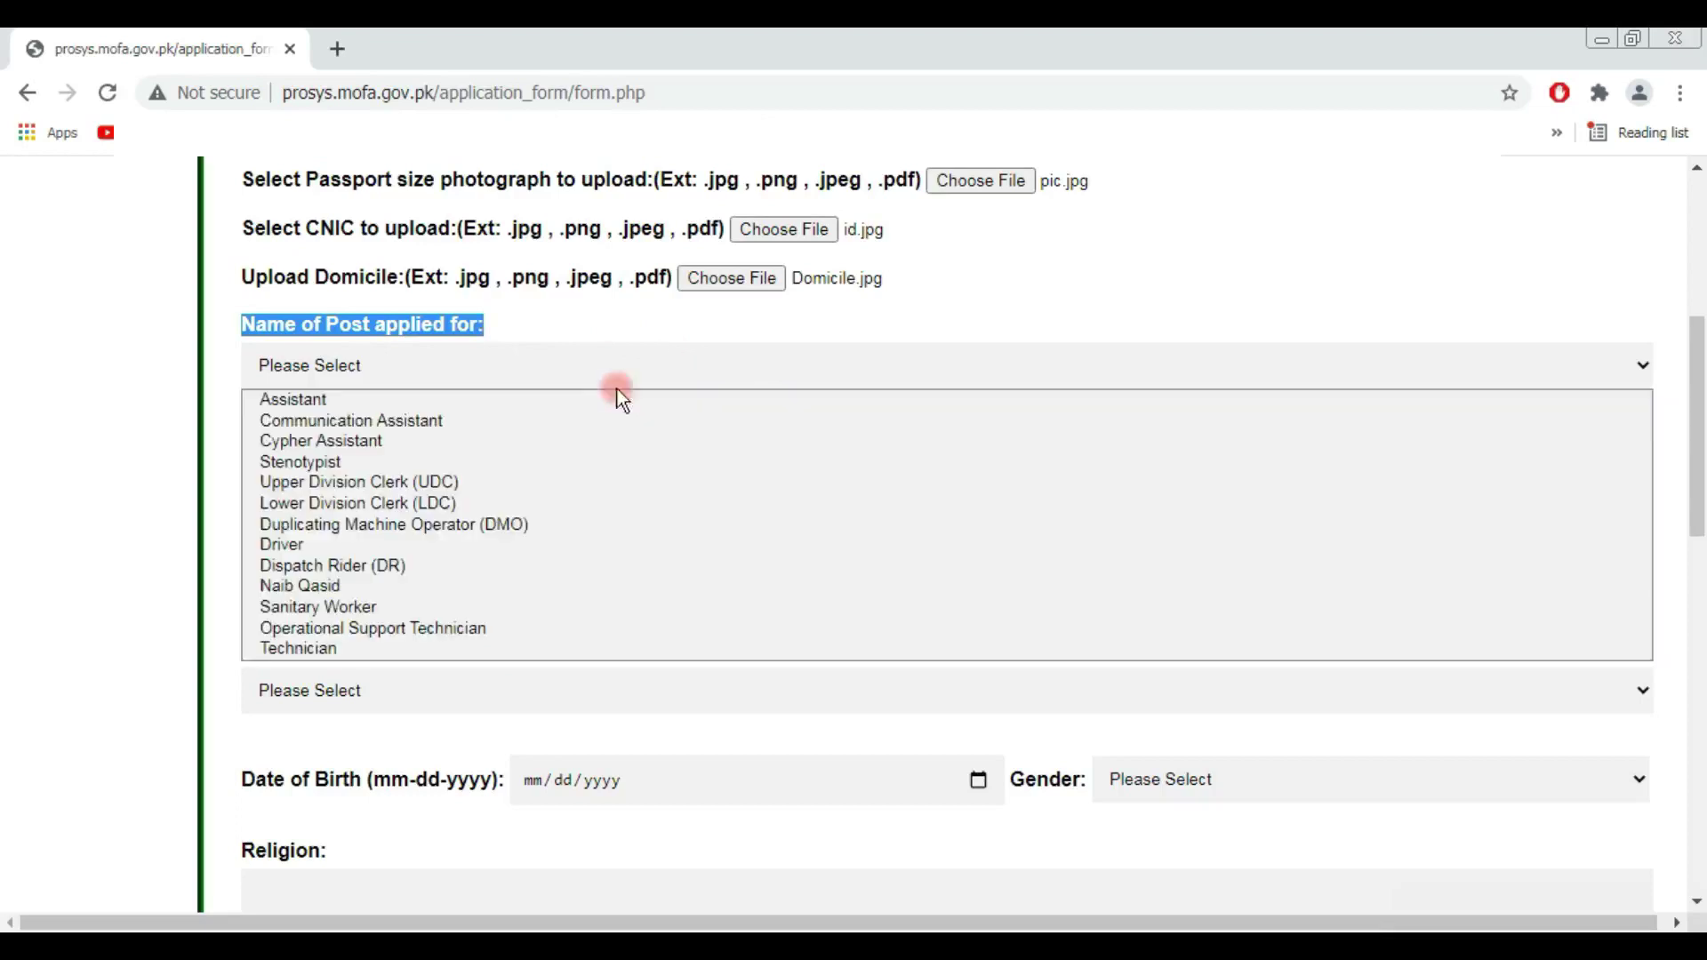
{"action": "left_click", "coordinate": [323, 398]}
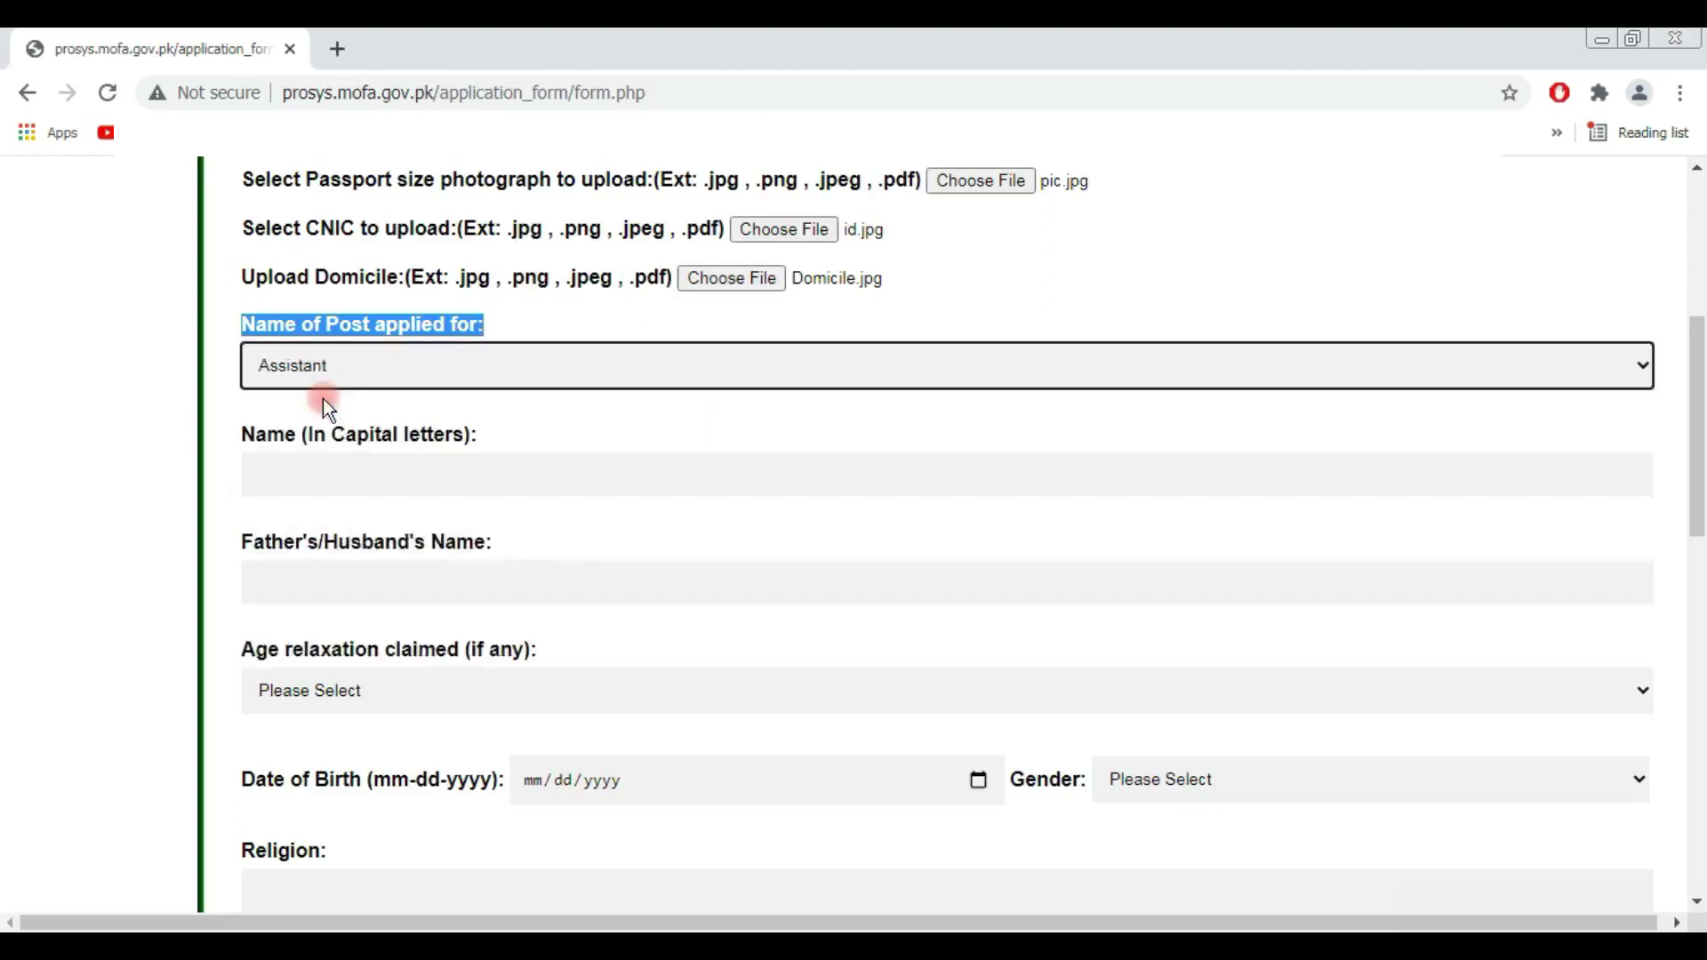
{"action": "left_click", "coordinate": [327, 473]}
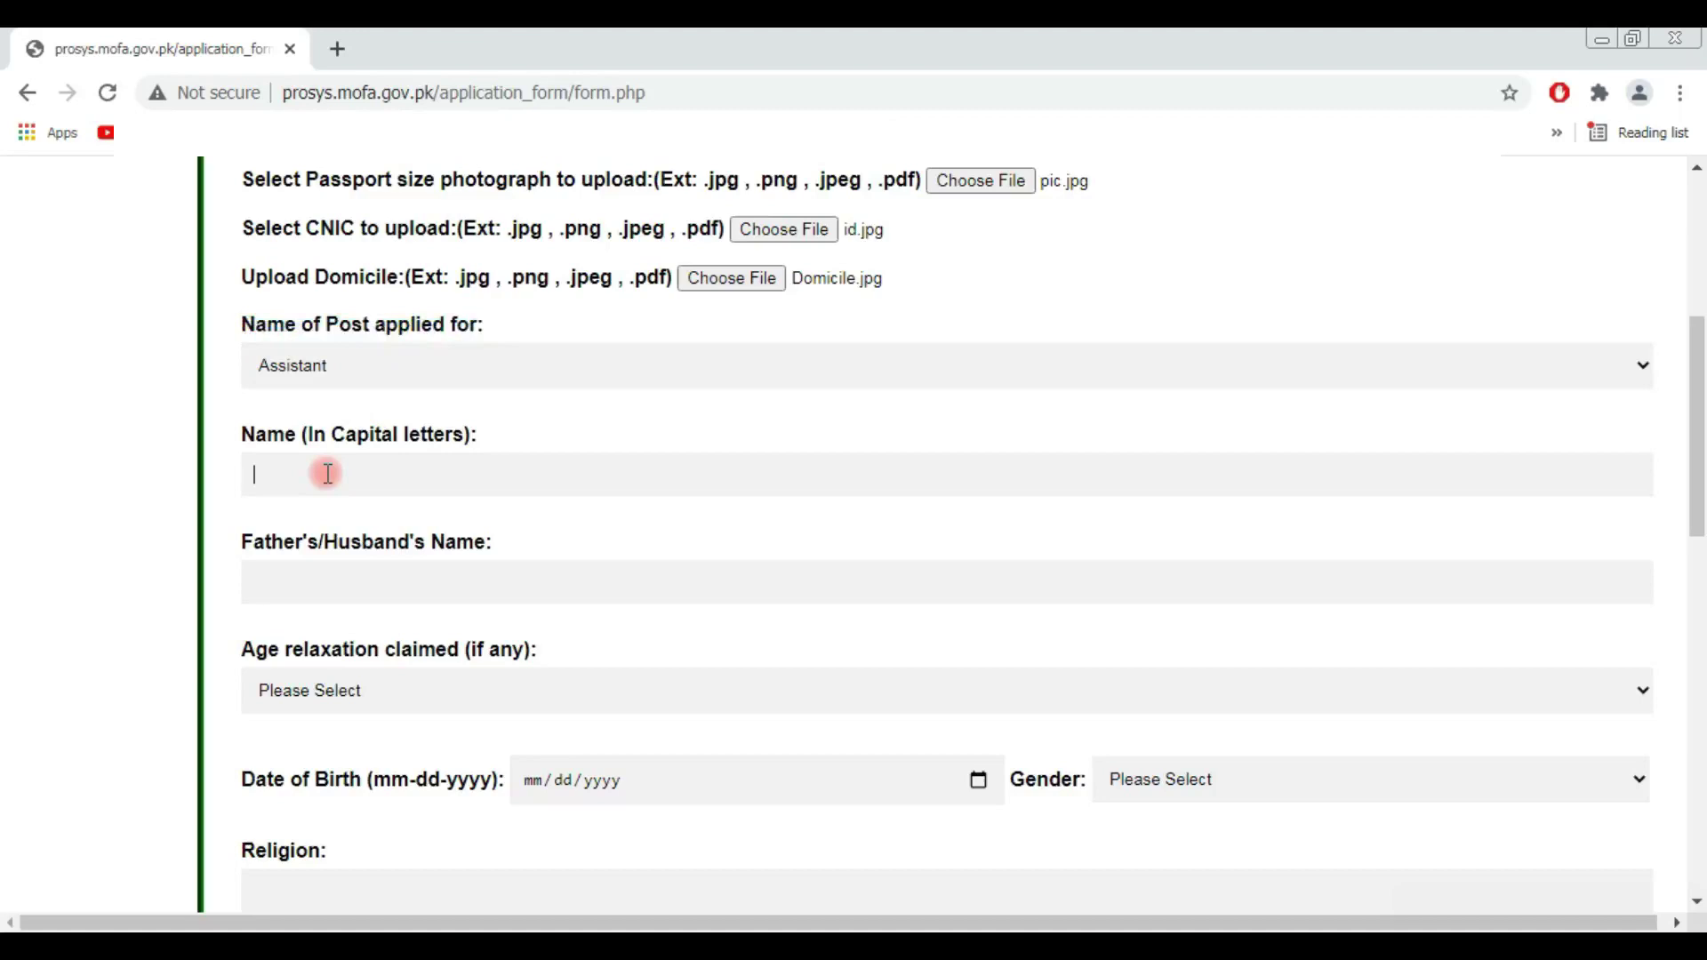
{"action": "type", "text": "XYZ"}
Step: Enter BUY as the father's/husband's name
{"action": "scroll", "coordinate": [326, 469], "scroll_direction": "down", "scroll_amount": 1}
{"action": "scroll", "coordinate": [326, 468], "scroll_direction": "down", "scroll_amount": 1}
{"action": "left_click", "coordinate": [325, 465]}
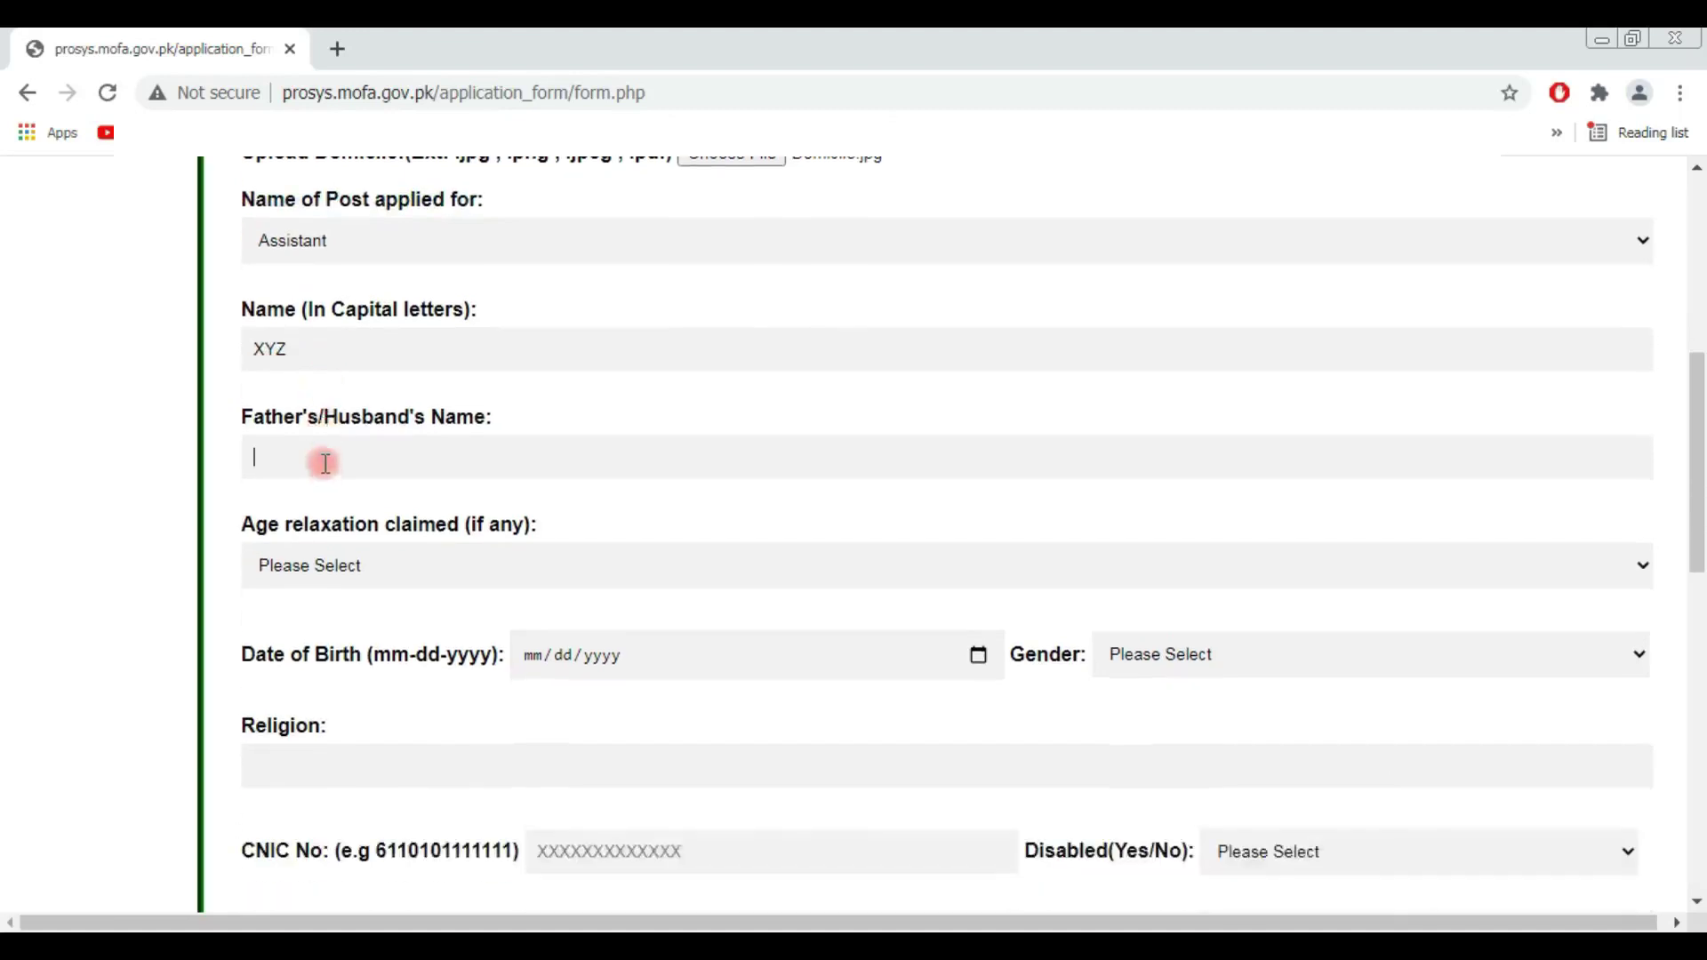
{"action": "type", "text": "BUY"}
{"action": "scroll", "coordinate": [325, 463], "scroll_direction": "down", "scroll_amount": 1}
{"action": "left_click_drag", "start_coordinate": [241, 399], "coordinate": [524, 425]}
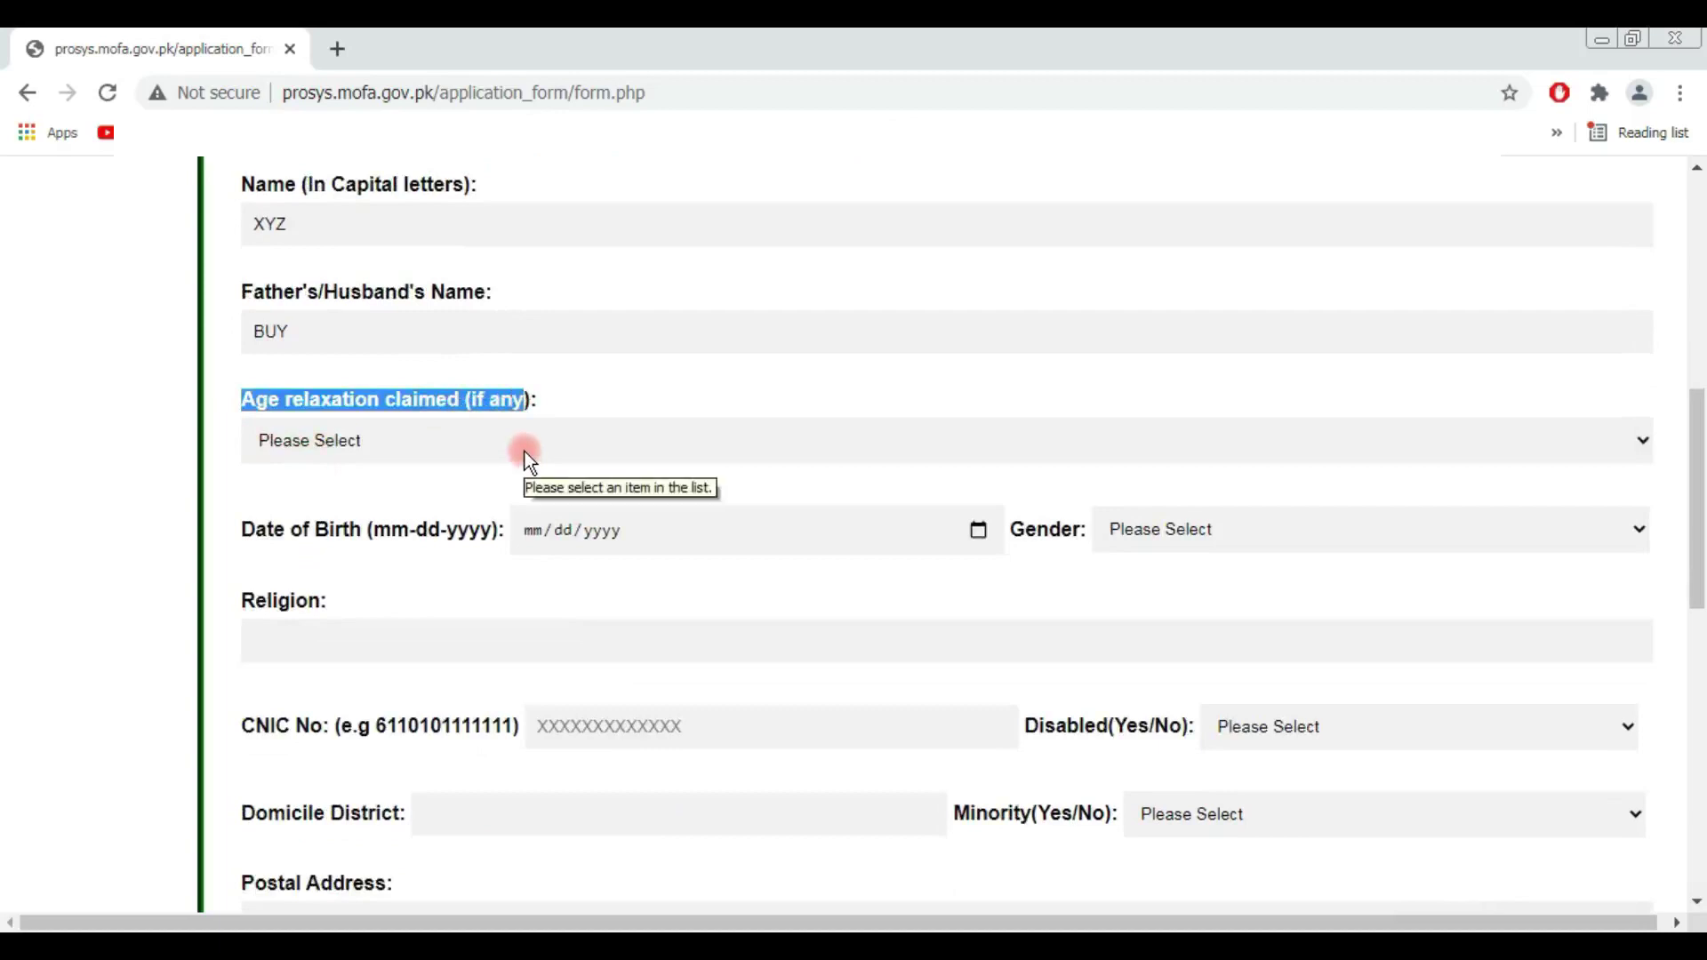
Step: Set age relaxation to Not applicable
{"action": "left_click", "coordinate": [525, 451]}
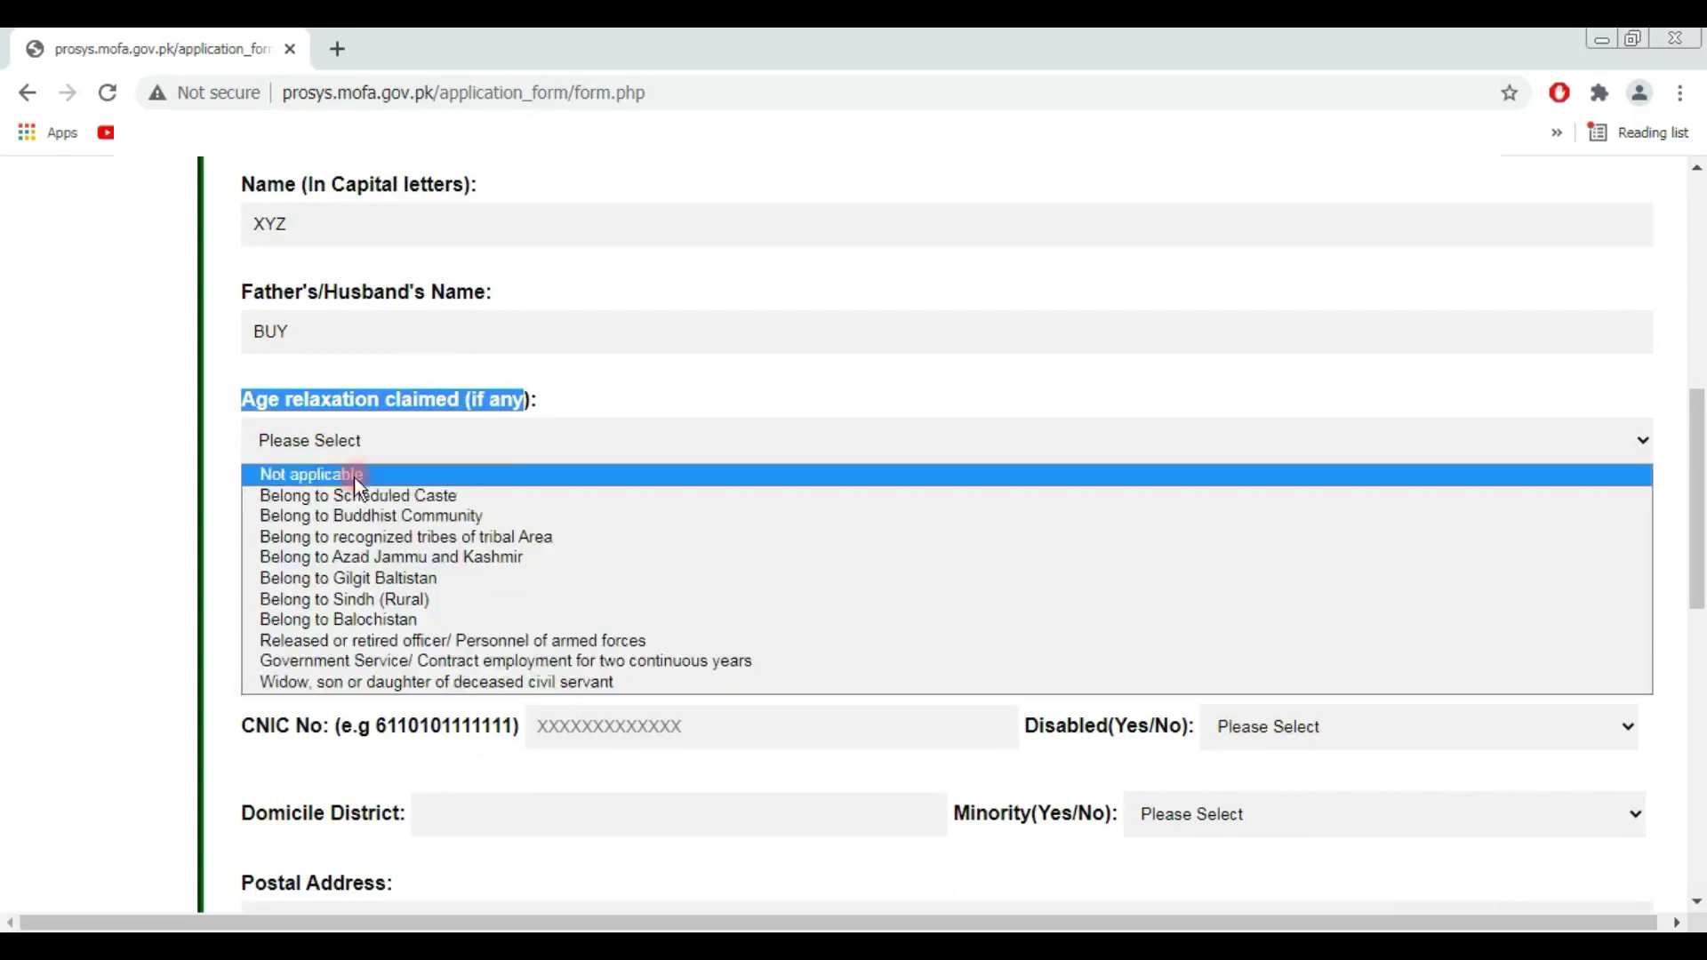
{"action": "left_click", "coordinate": [355, 477]}
{"action": "scroll", "coordinate": [380, 478], "scroll_direction": "down", "scroll_amount": 1}
{"action": "left_click", "coordinate": [265, 409]}
Step: Pick 1 January 1998 as the date of birth in the calendar
{"action": "left_click", "coordinate": [576, 408]}
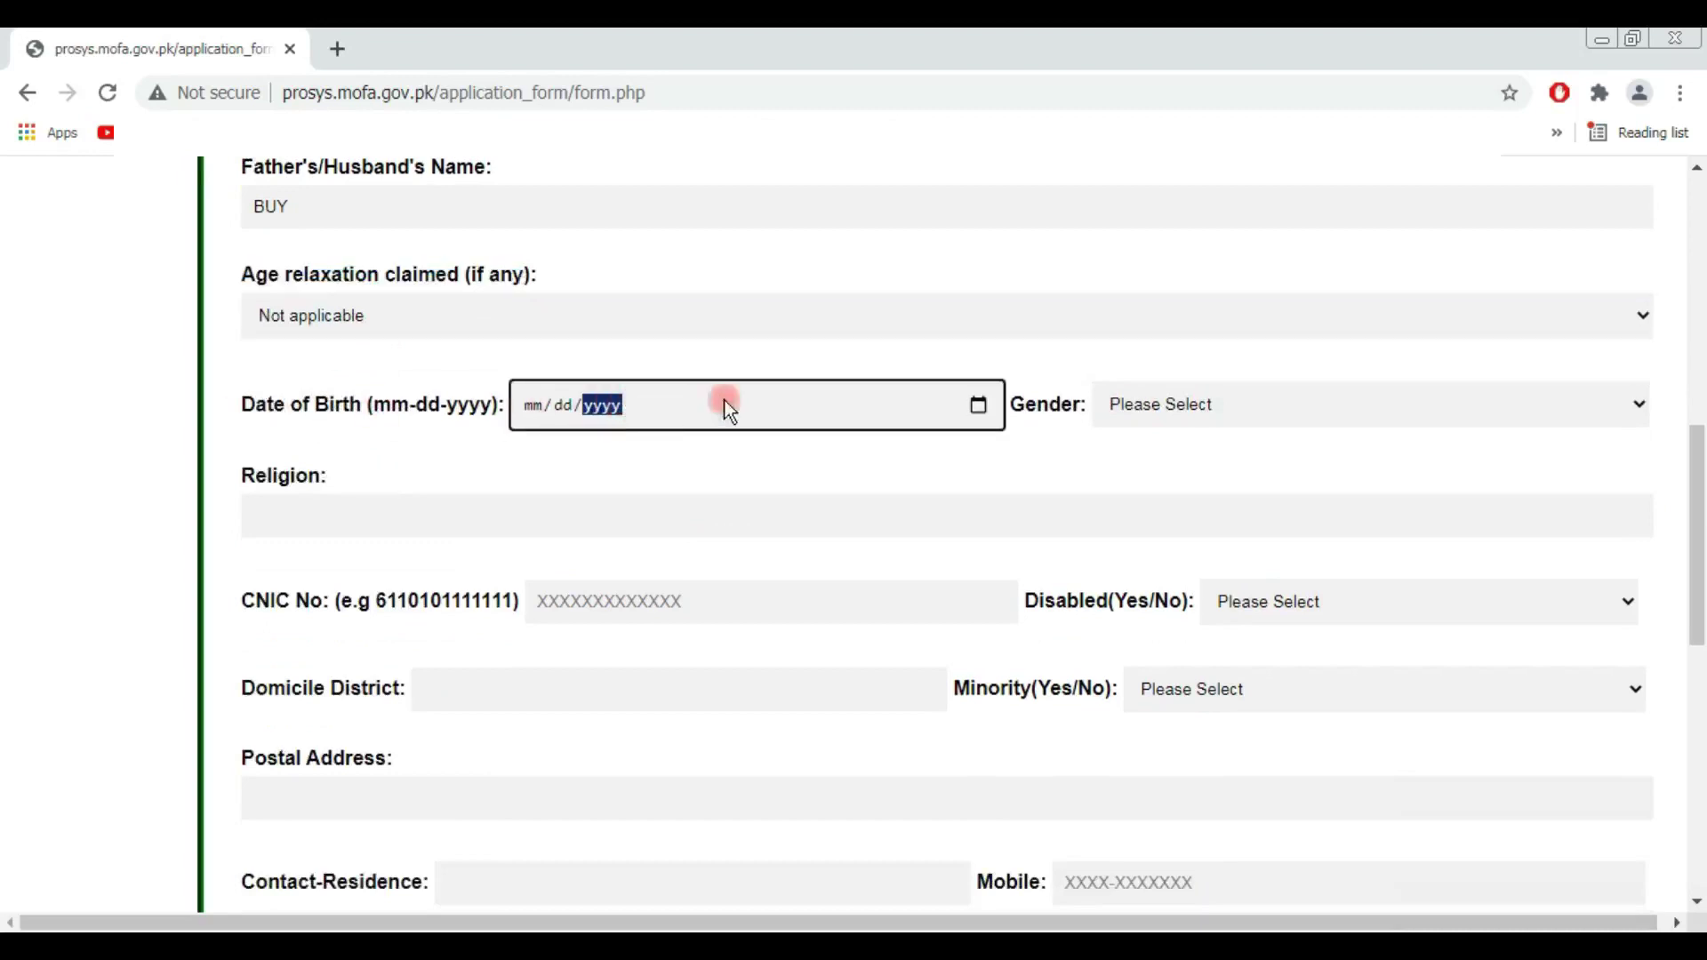
{"action": "left_click", "coordinate": [978, 406]}
{"action": "left_click", "coordinate": [632, 459]}
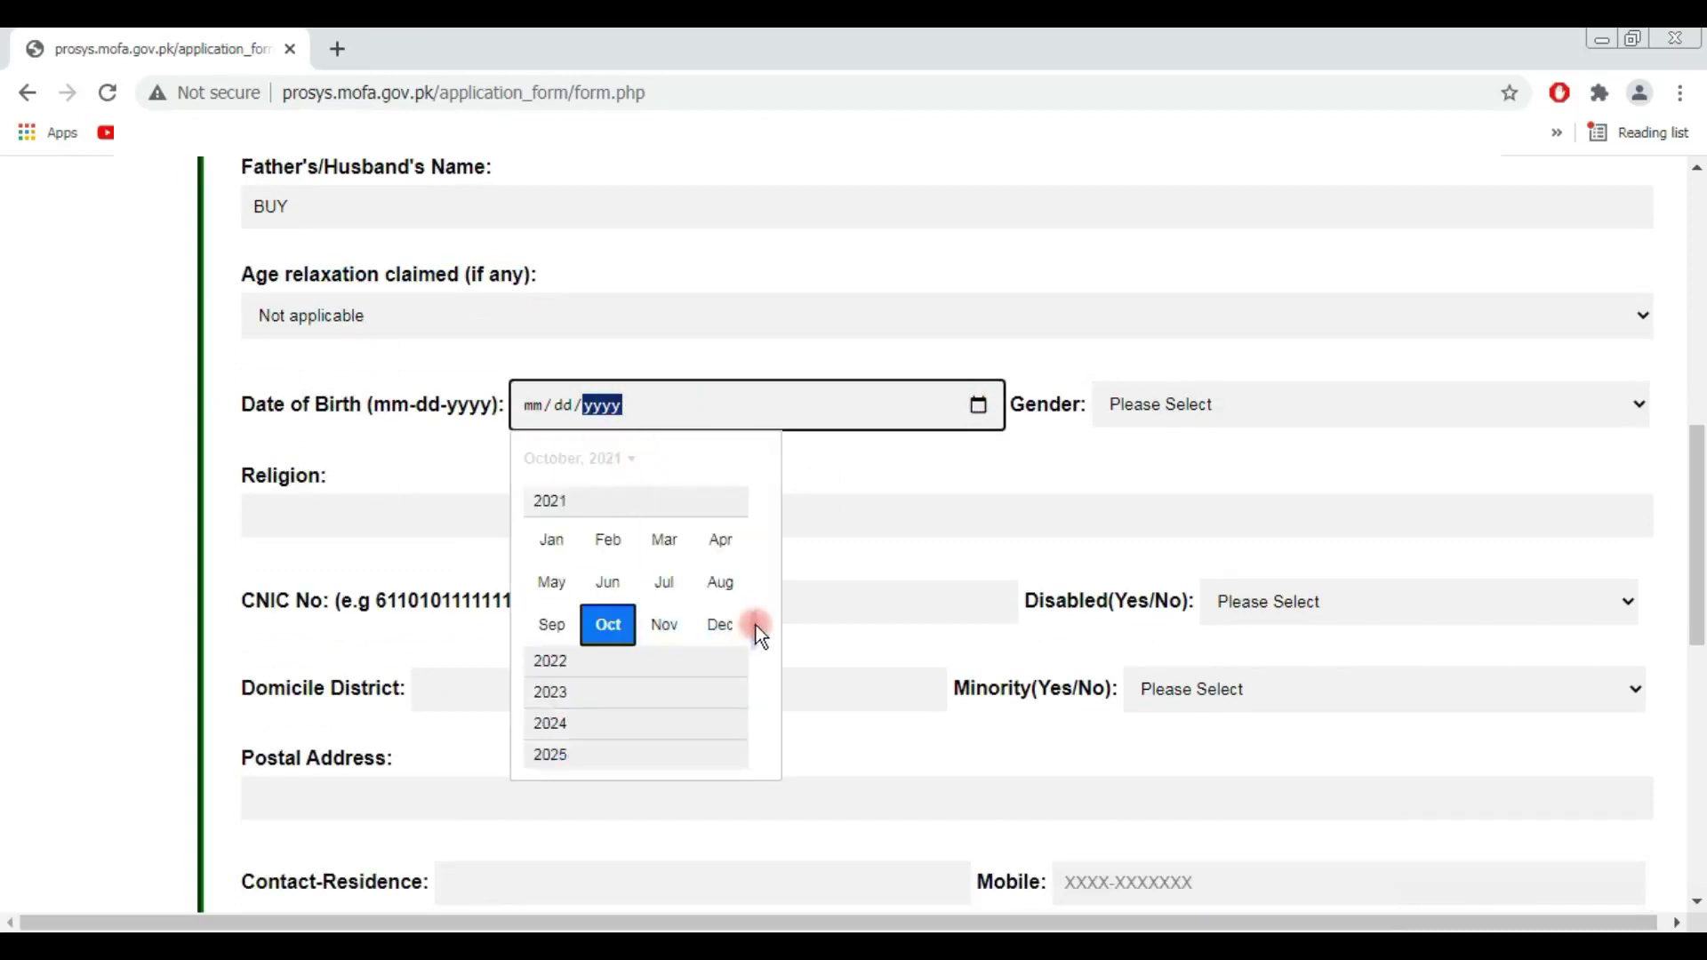
{"action": "scroll", "coordinate": [553, 552], "scroll_direction": "up", "scroll_amount": 10}
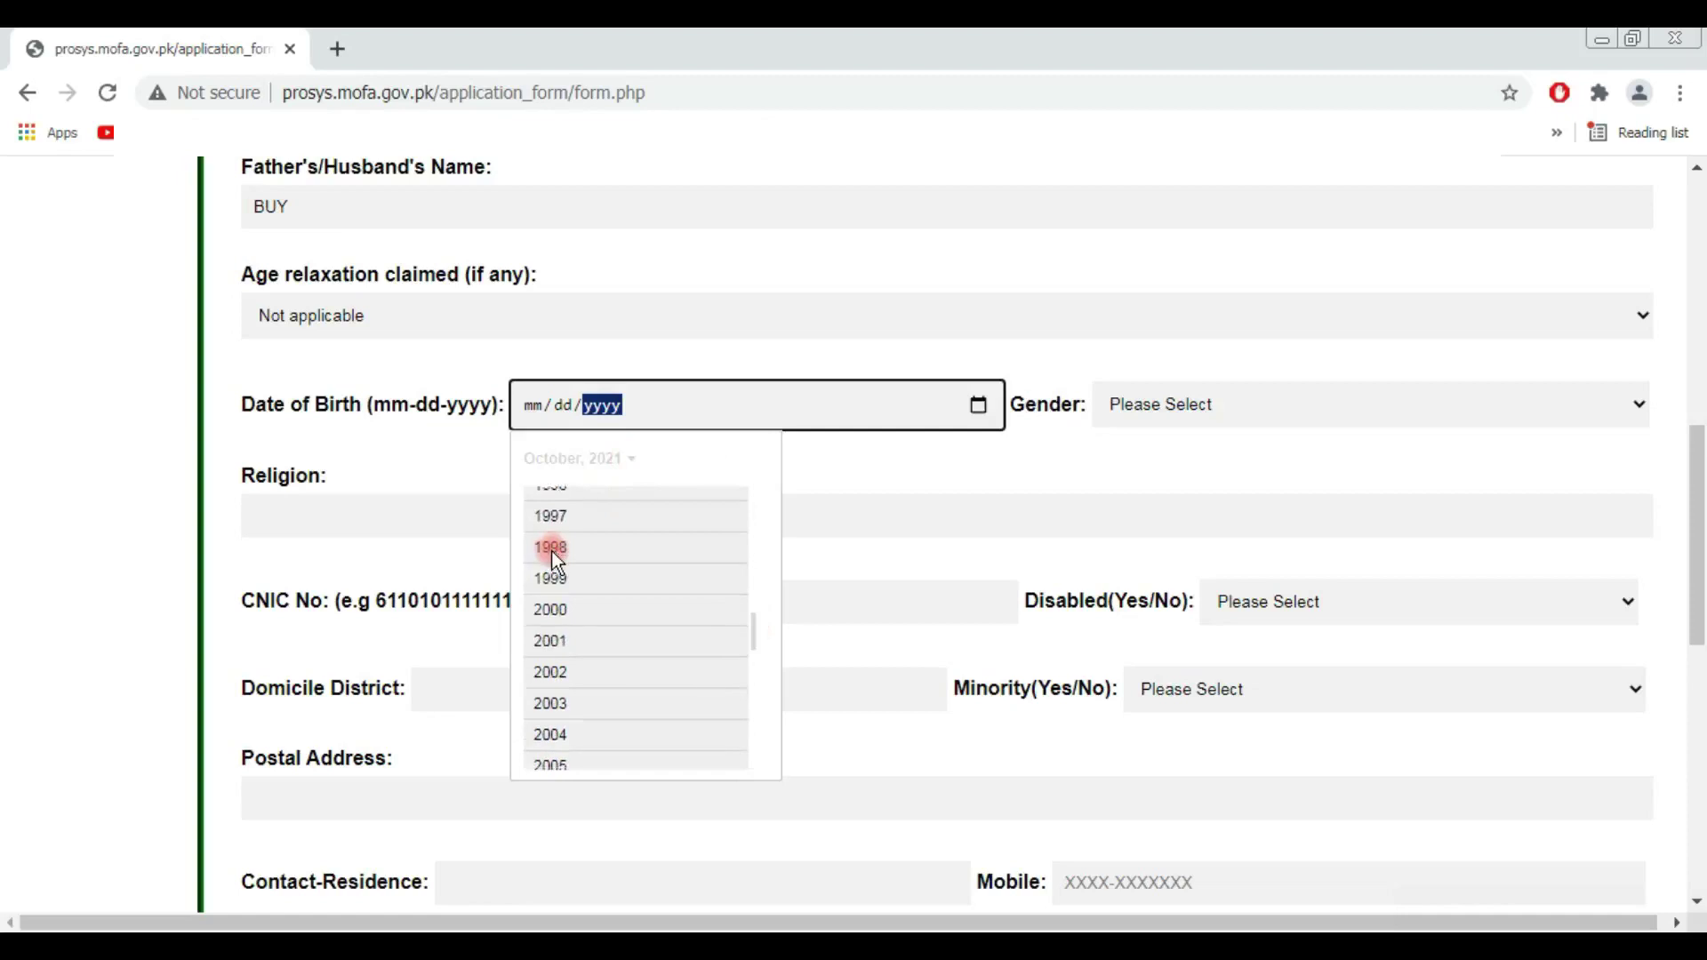
{"action": "left_click", "coordinate": [551, 547]}
{"action": "left_click", "coordinate": [560, 551]}
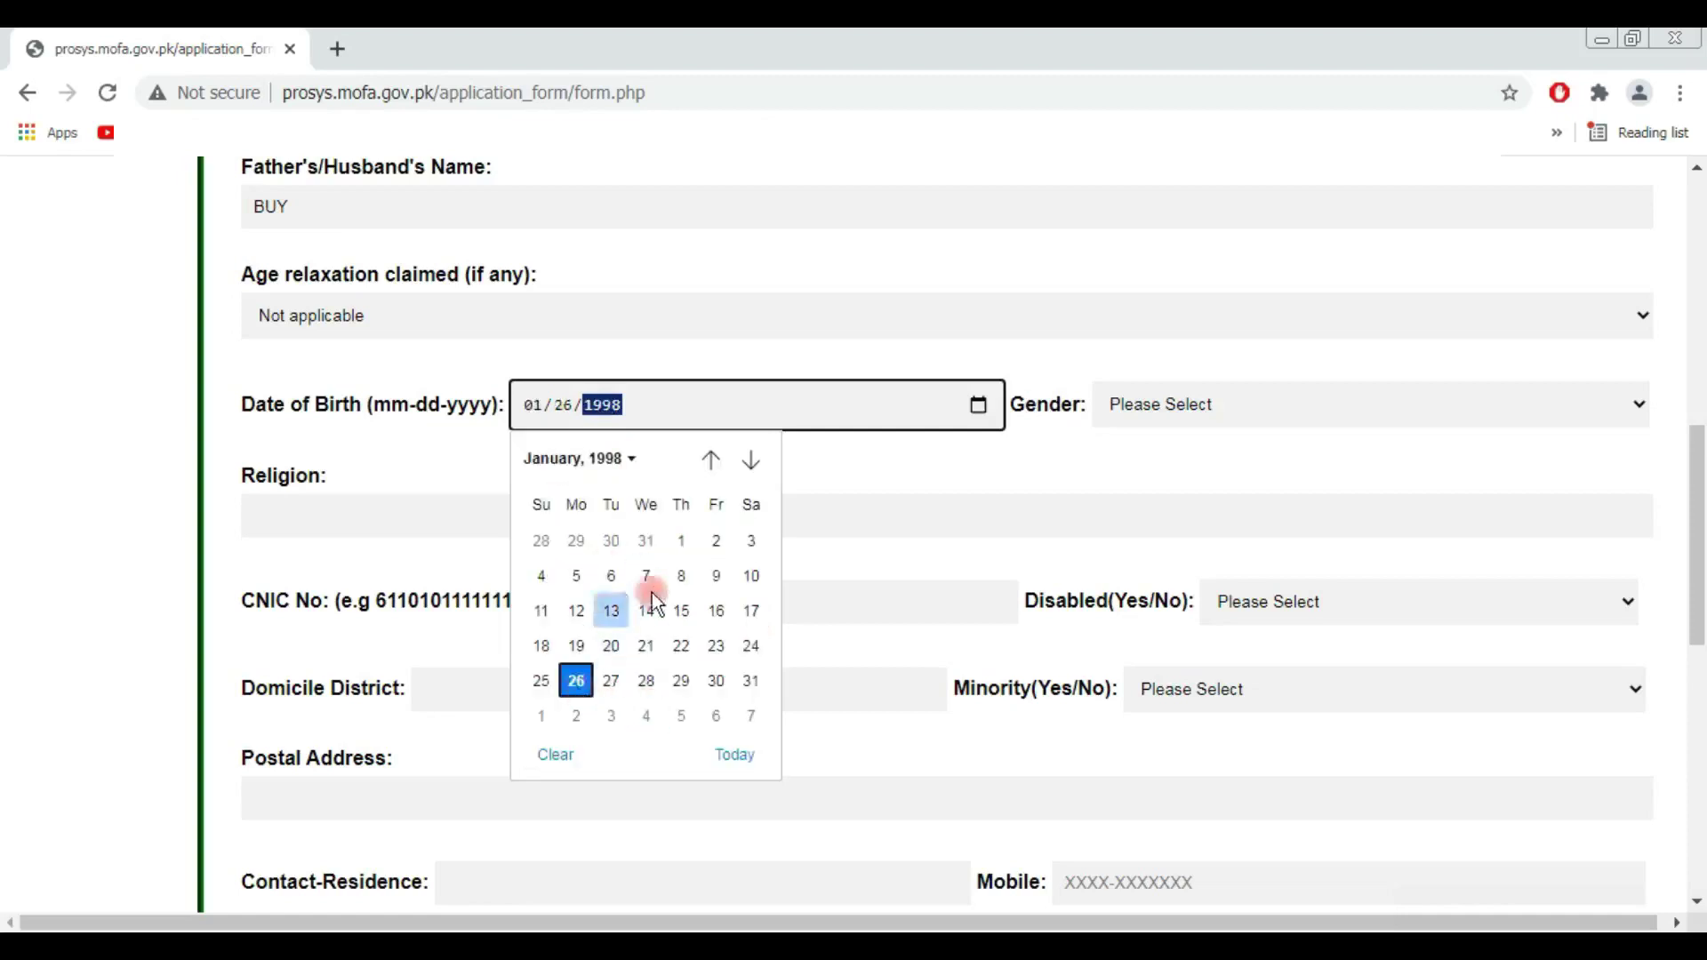
{"action": "left_click", "coordinate": [683, 544]}
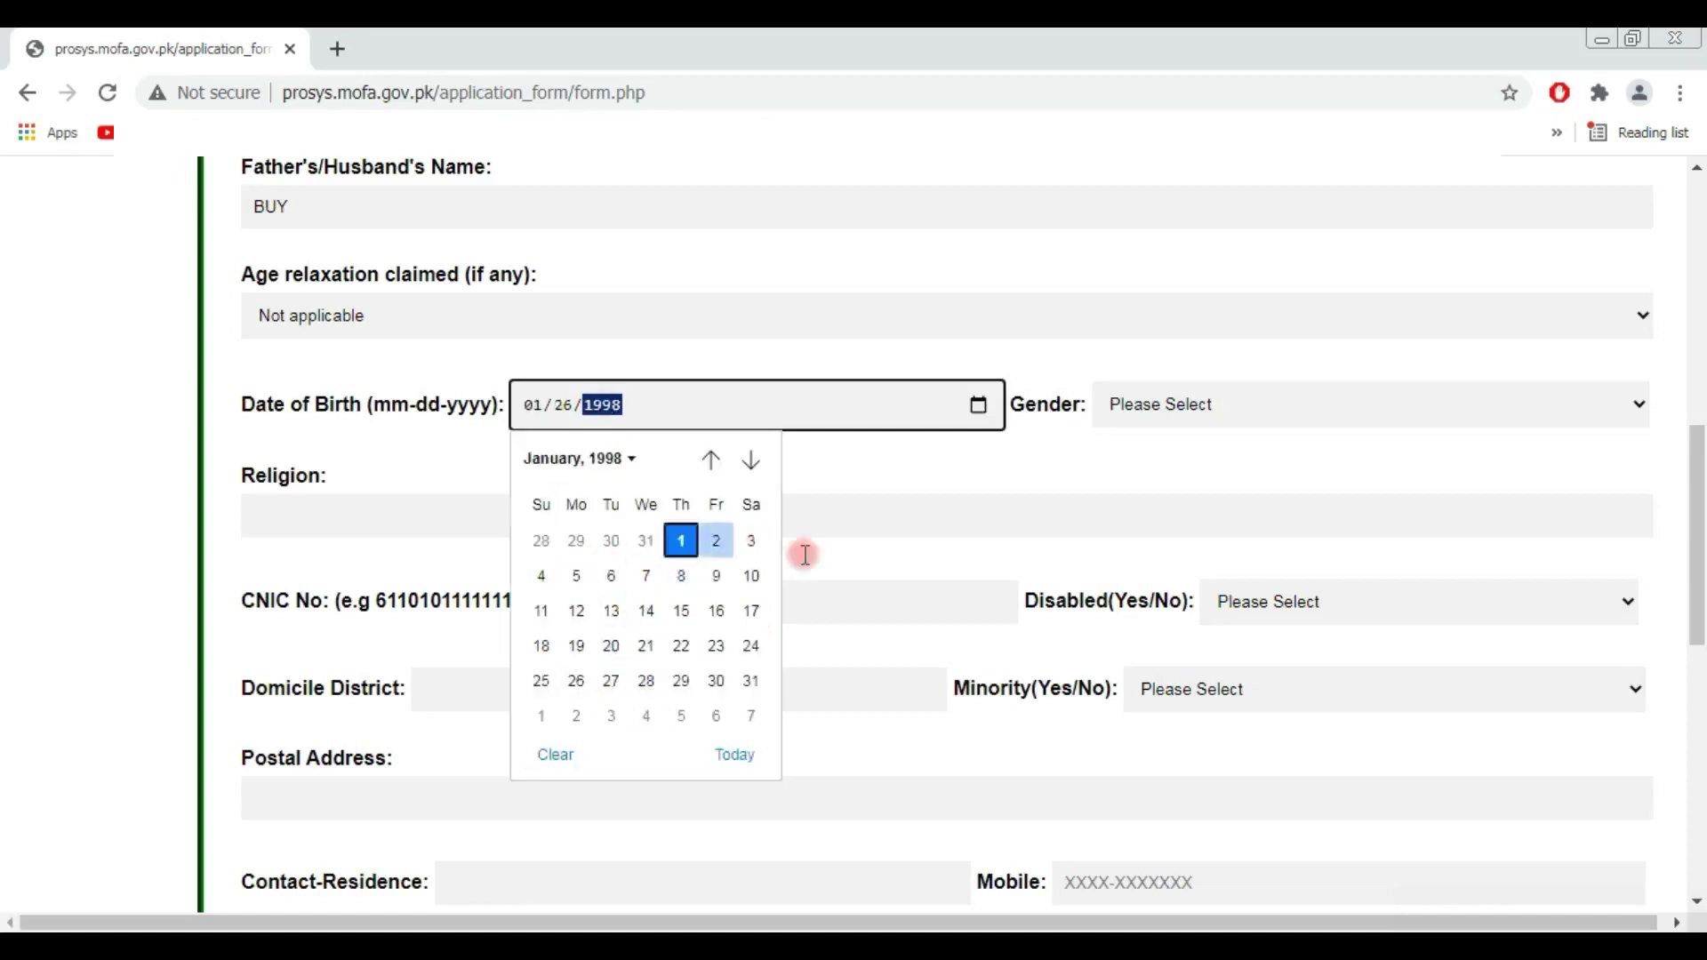
Step: Set gender to Male, religion to islam, and enter the applicant's CNIC number
{"action": "left_click", "coordinate": [1191, 410]}
{"action": "left_click", "coordinate": [1176, 438]}
{"action": "left_click", "coordinate": [328, 518]}
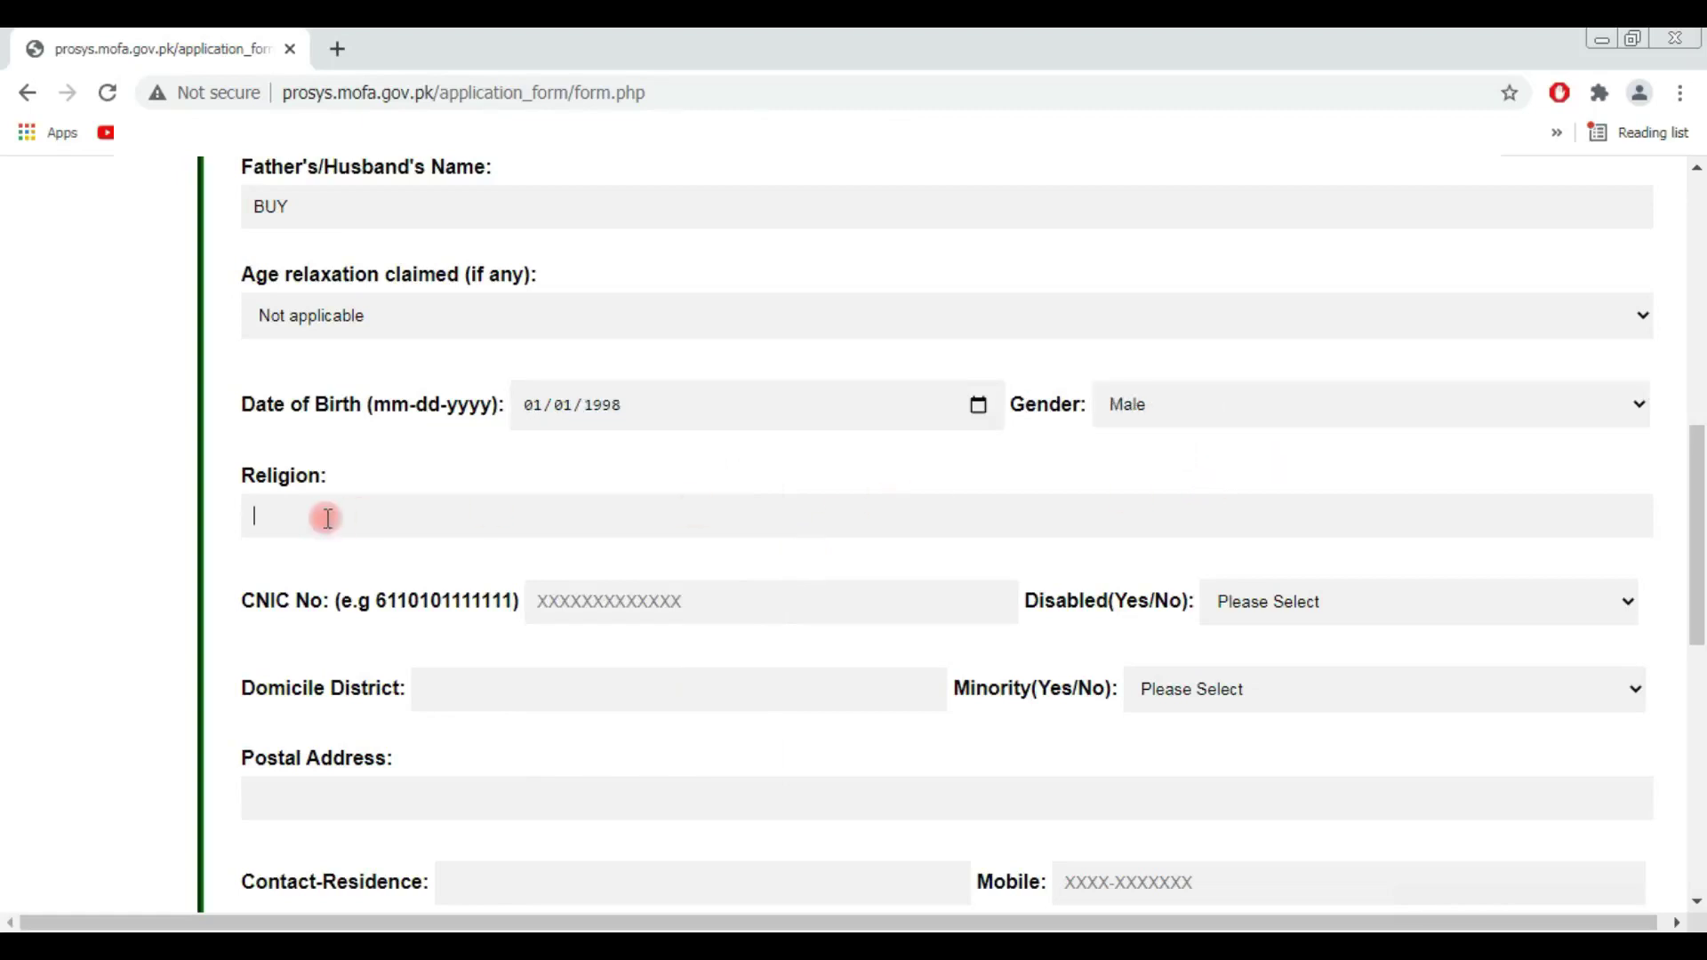
{"action": "type", "text": "islam"}
{"action": "scroll", "coordinate": [684, 531], "scroll_direction": "down", "scroll_amount": 1}
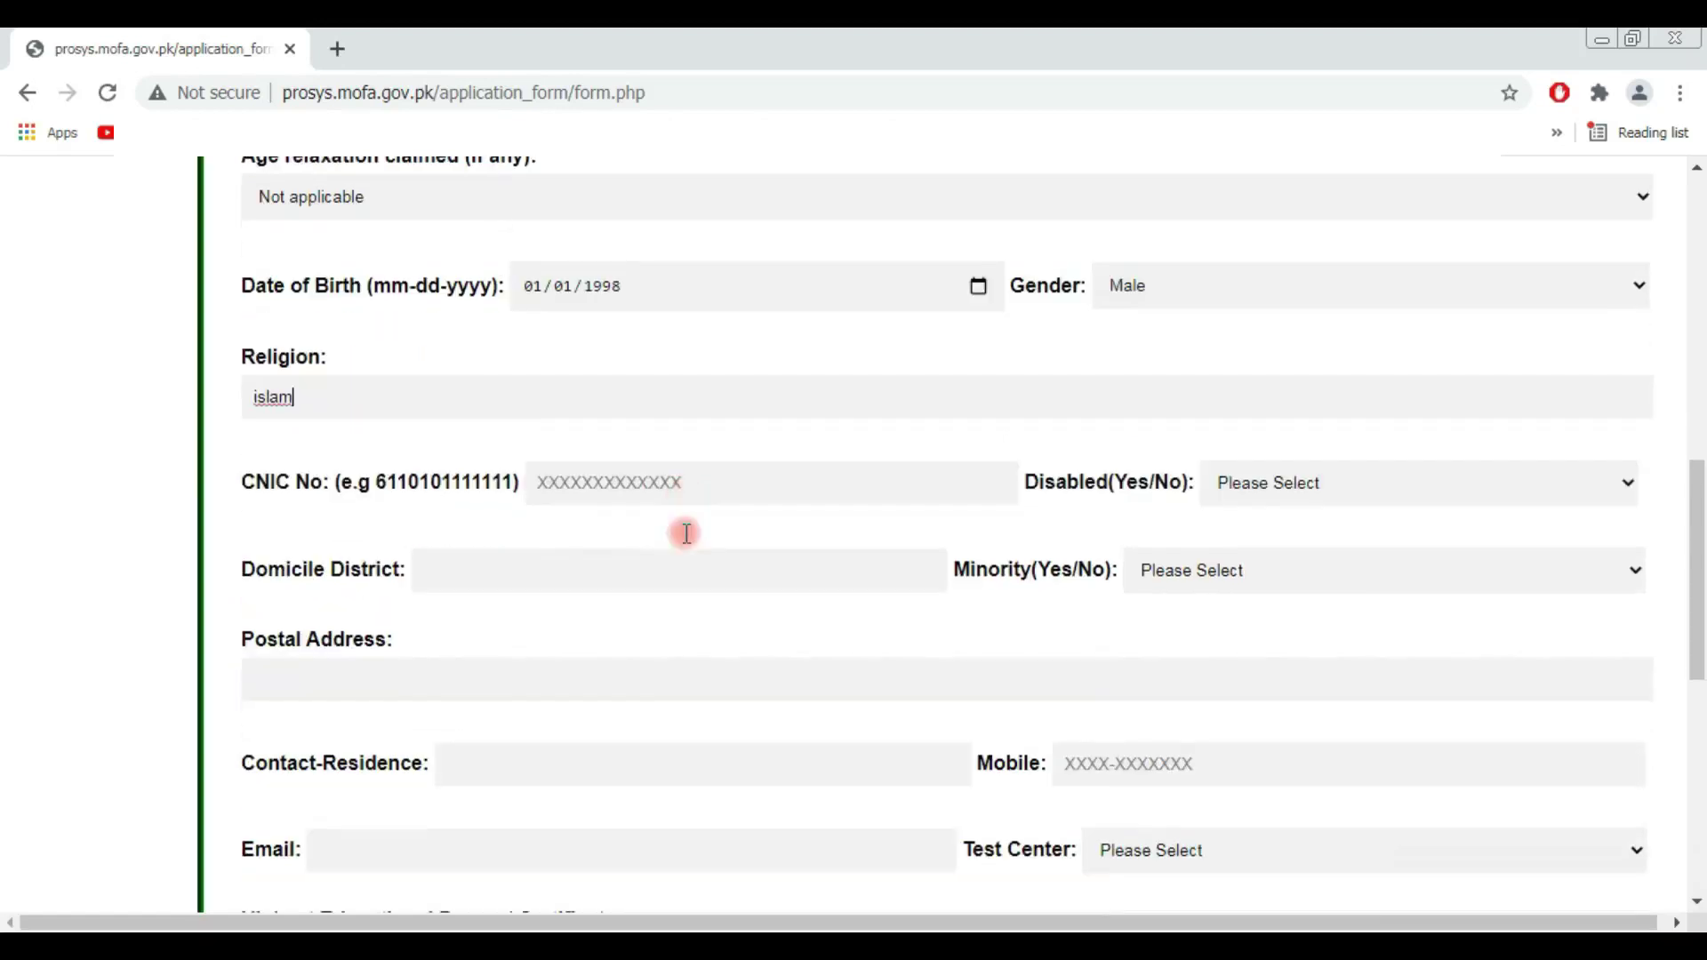
{"action": "left_click", "coordinate": [674, 481]}
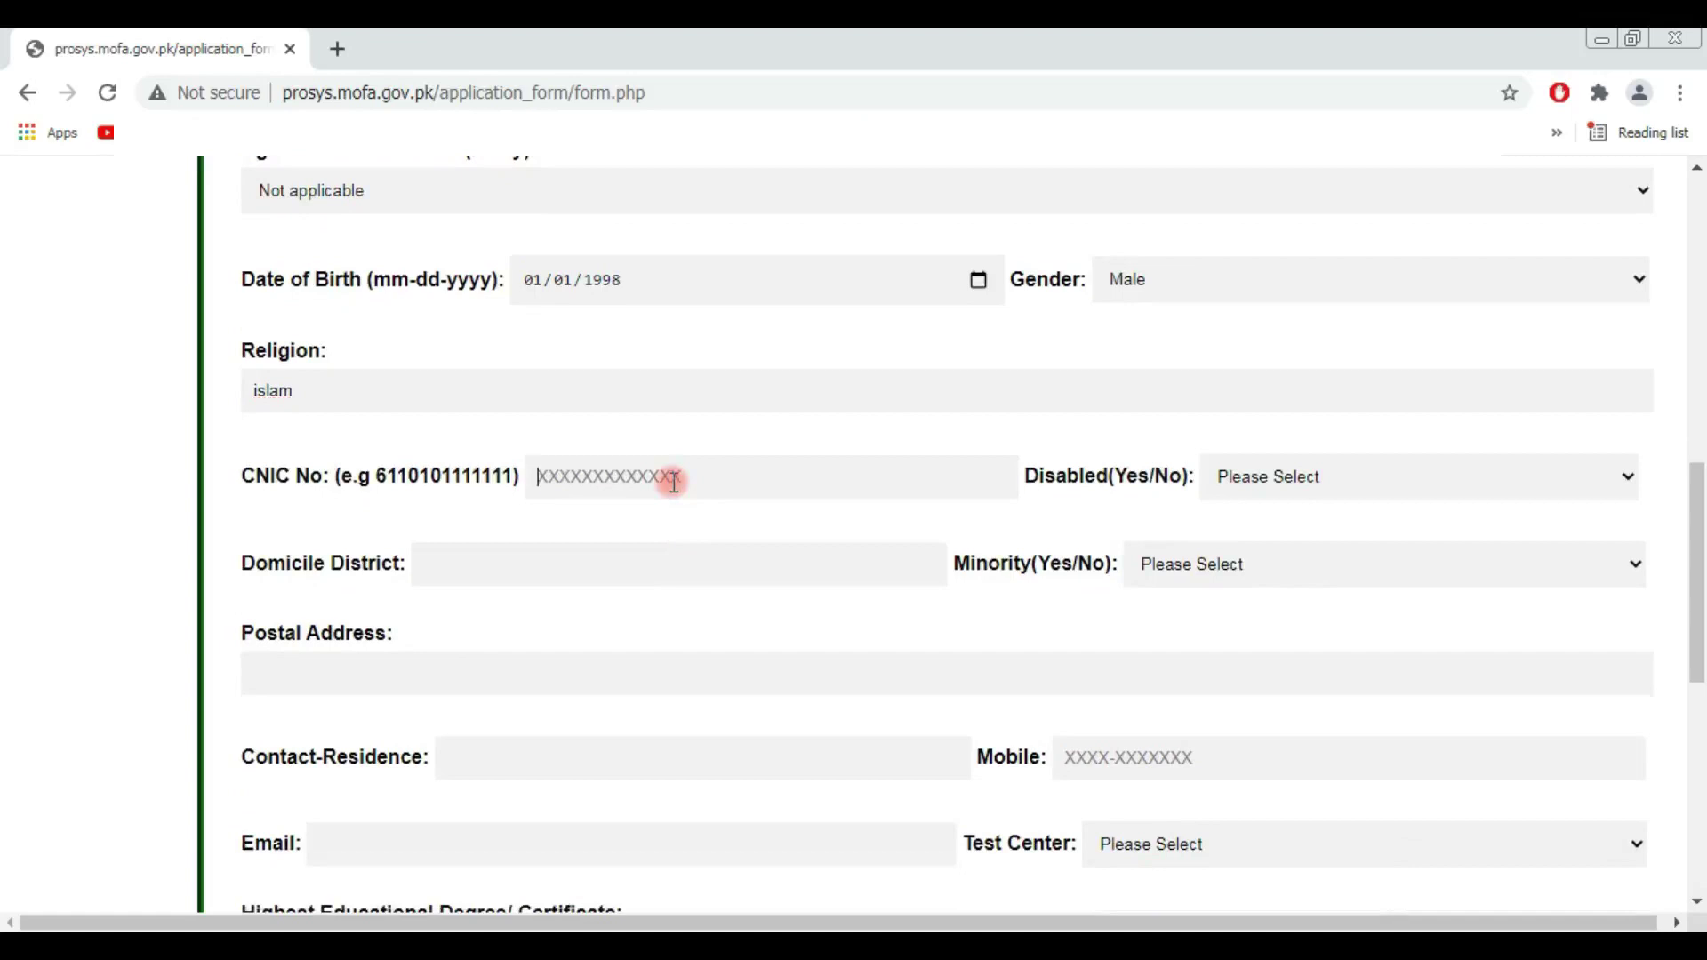
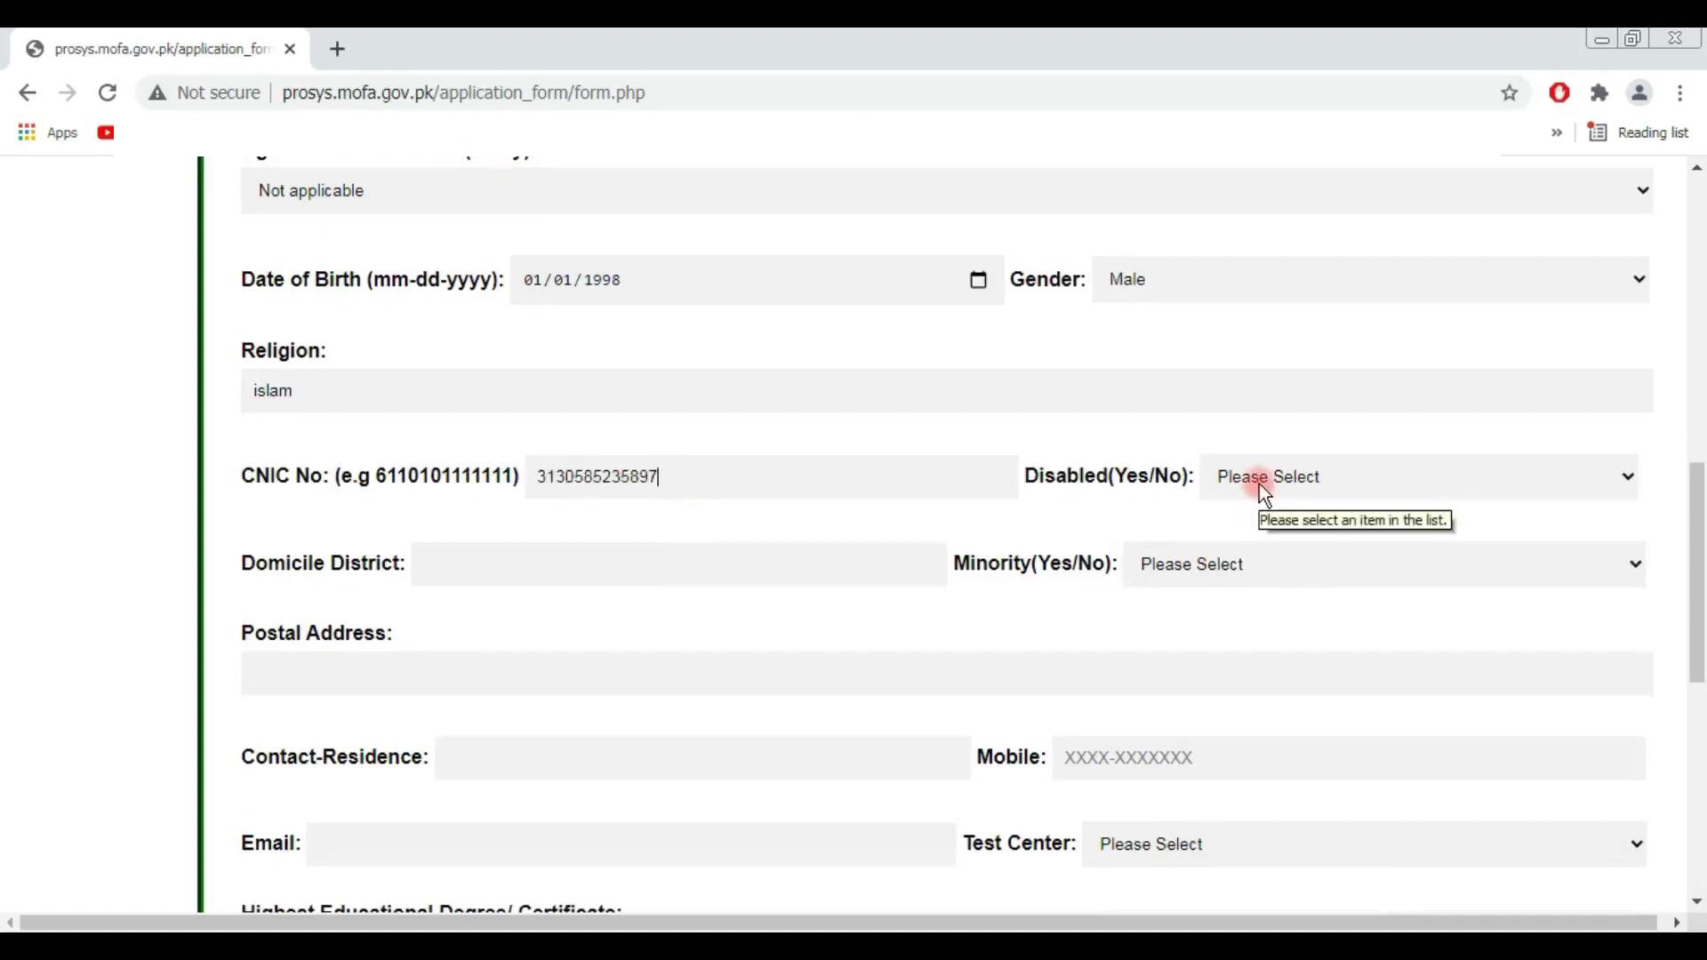
Step: Answer No for disability, enter Lahore as domicile district, and No for minority
{"action": "left_click", "coordinate": [1260, 484]}
{"action": "left_click", "coordinate": [1255, 533]}
{"action": "left_click", "coordinate": [523, 562]}
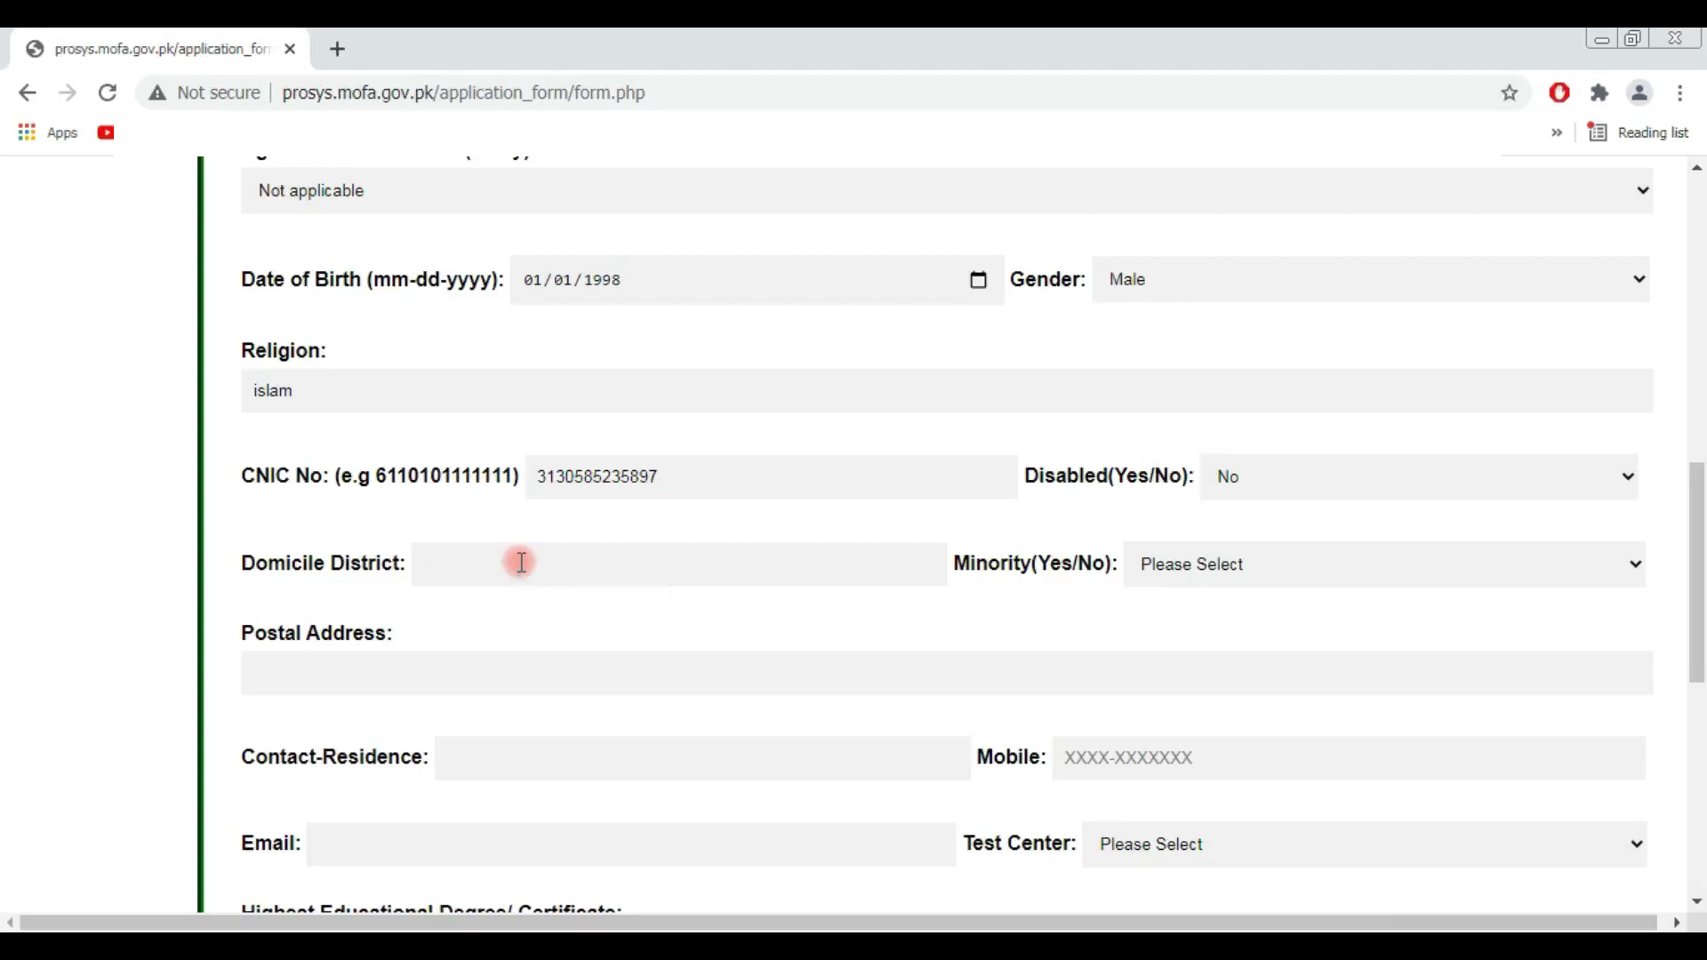
{"action": "type", "text": "Lahore"}
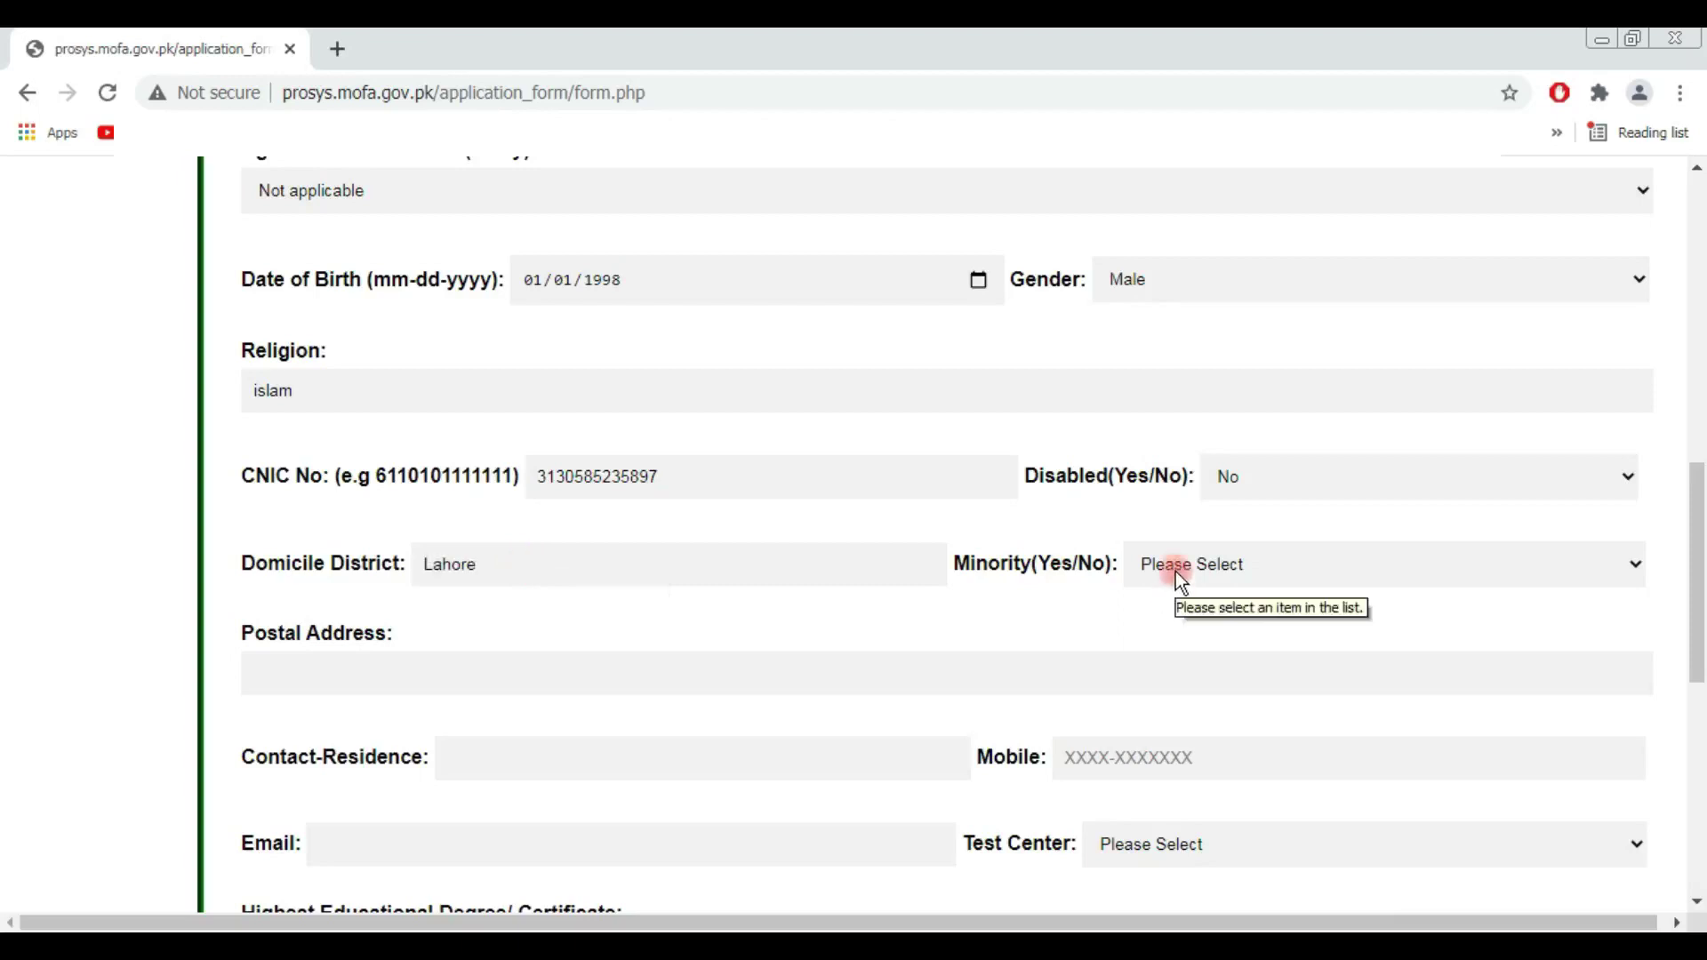
{"action": "left_click", "coordinate": [1175, 571]}
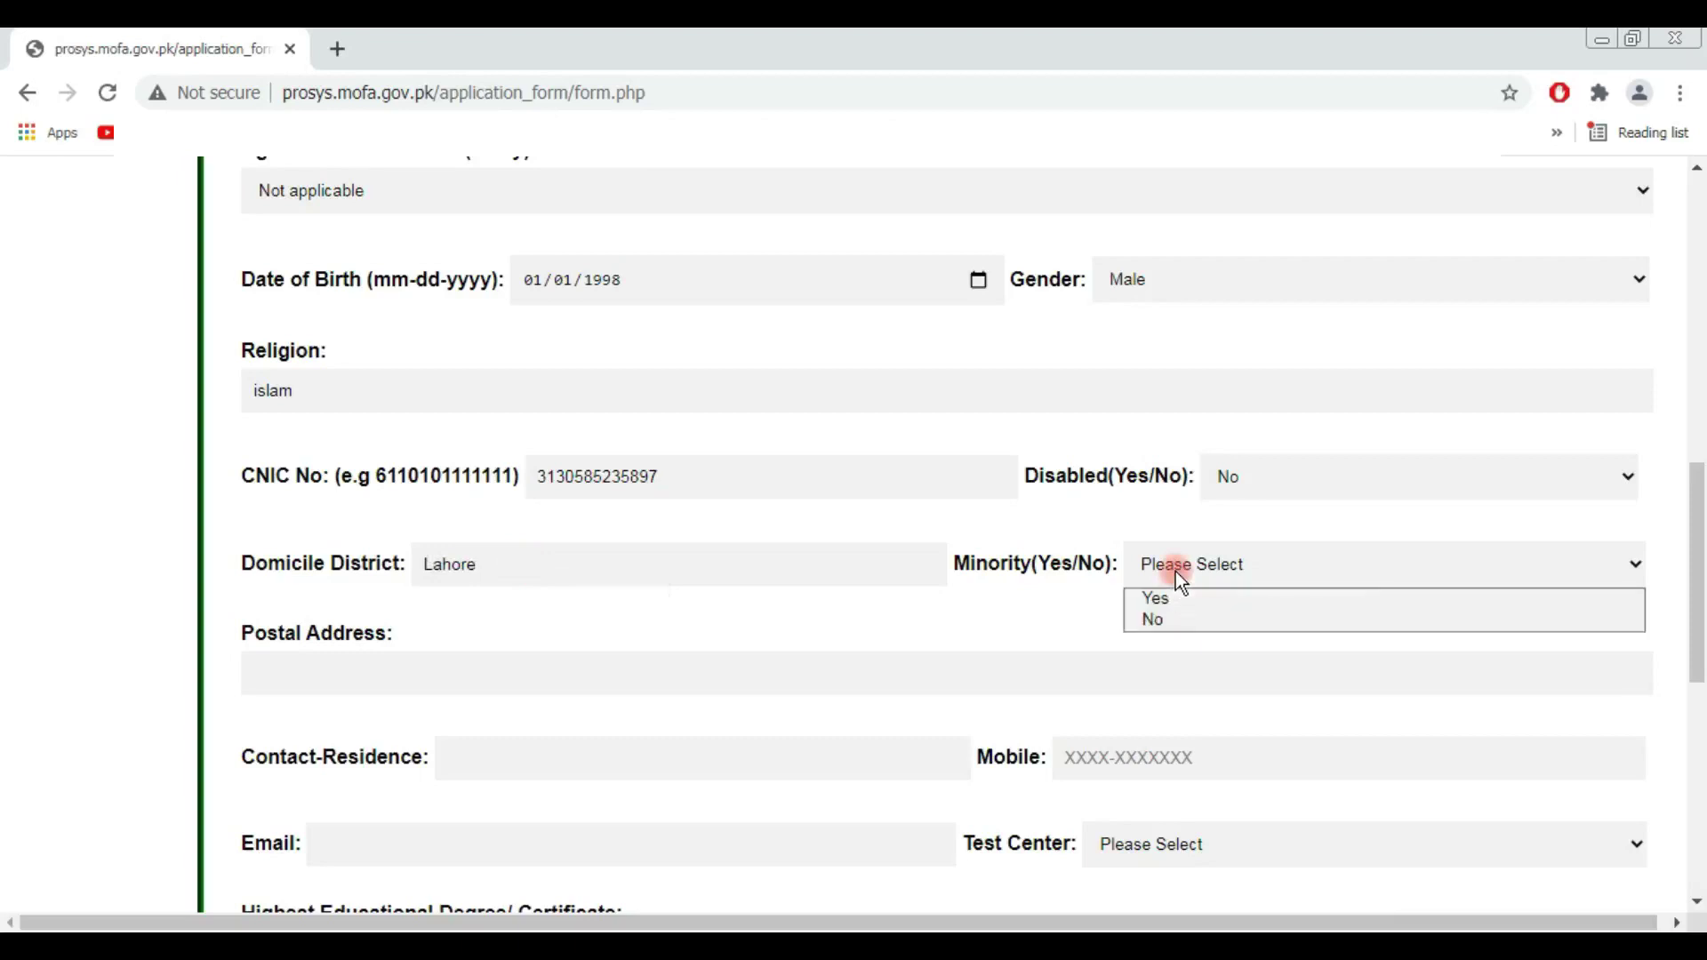
{"action": "left_click", "coordinate": [1175, 620]}
{"action": "scroll", "coordinate": [320, 556], "scroll_direction": "down", "scroll_amount": 1}
Step: Enter xyz as postal address, then fill in the residence and mobile phone numbers
{"action": "left_click", "coordinate": [323, 559]}
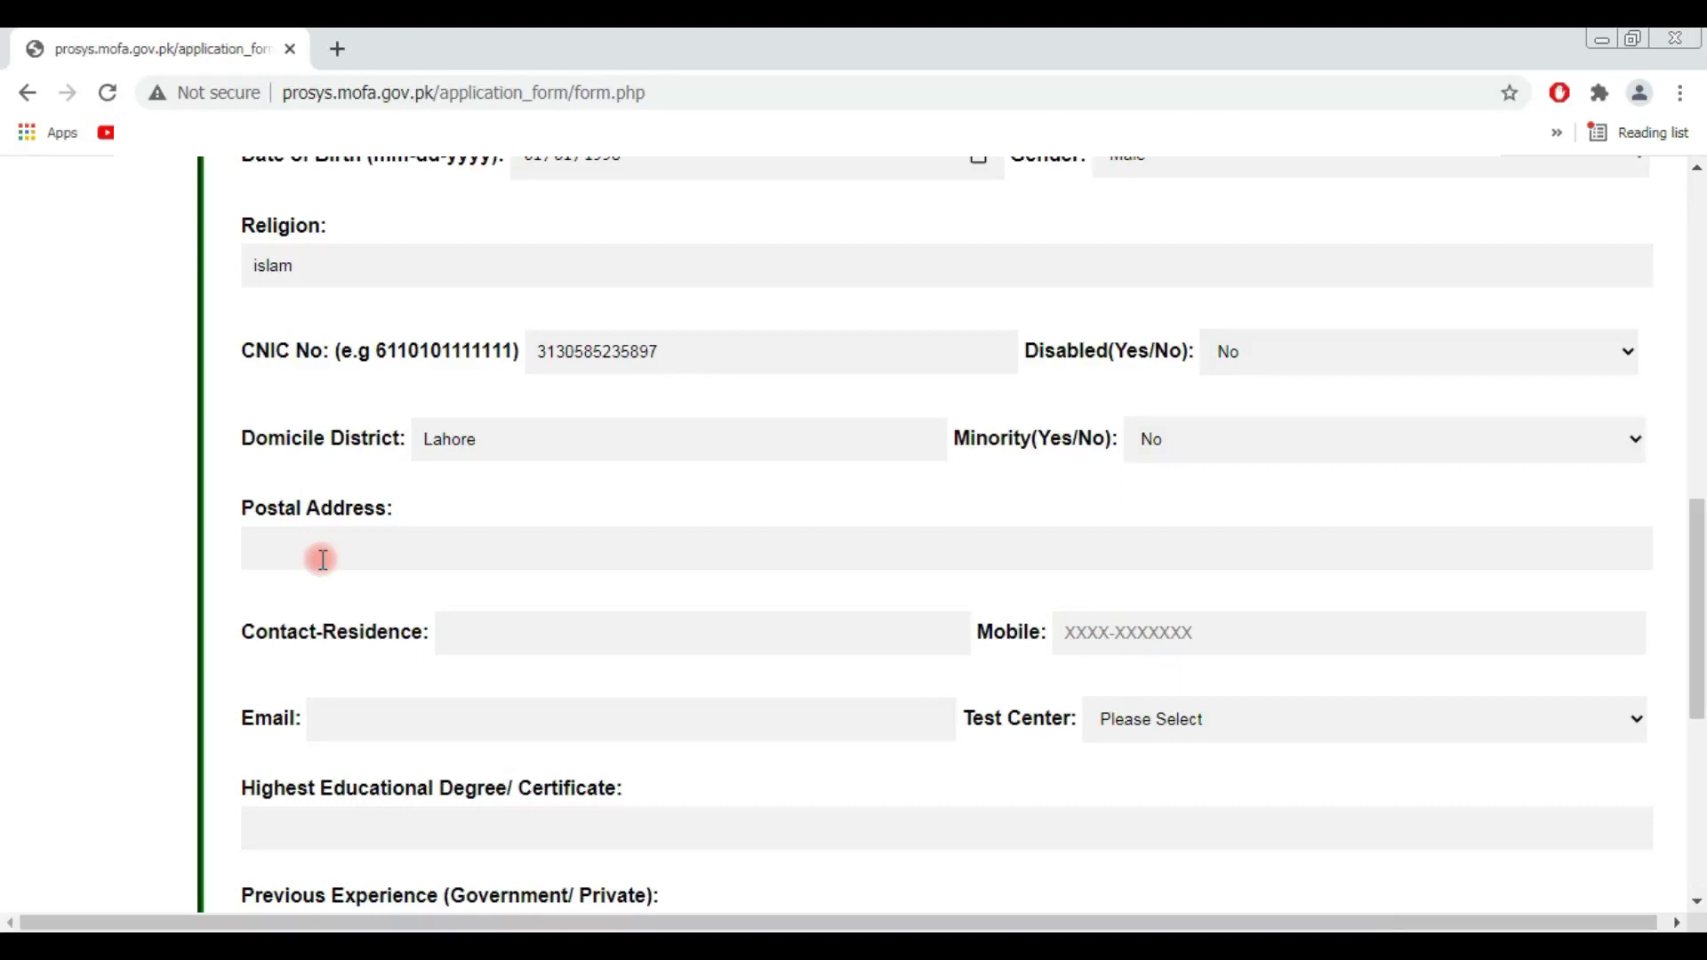
{"action": "type", "text": "xyz"}
{"action": "scroll", "coordinate": [613, 579], "scroll_direction": "down", "scroll_amount": 1}
{"action": "left_click", "coordinate": [546, 519]}
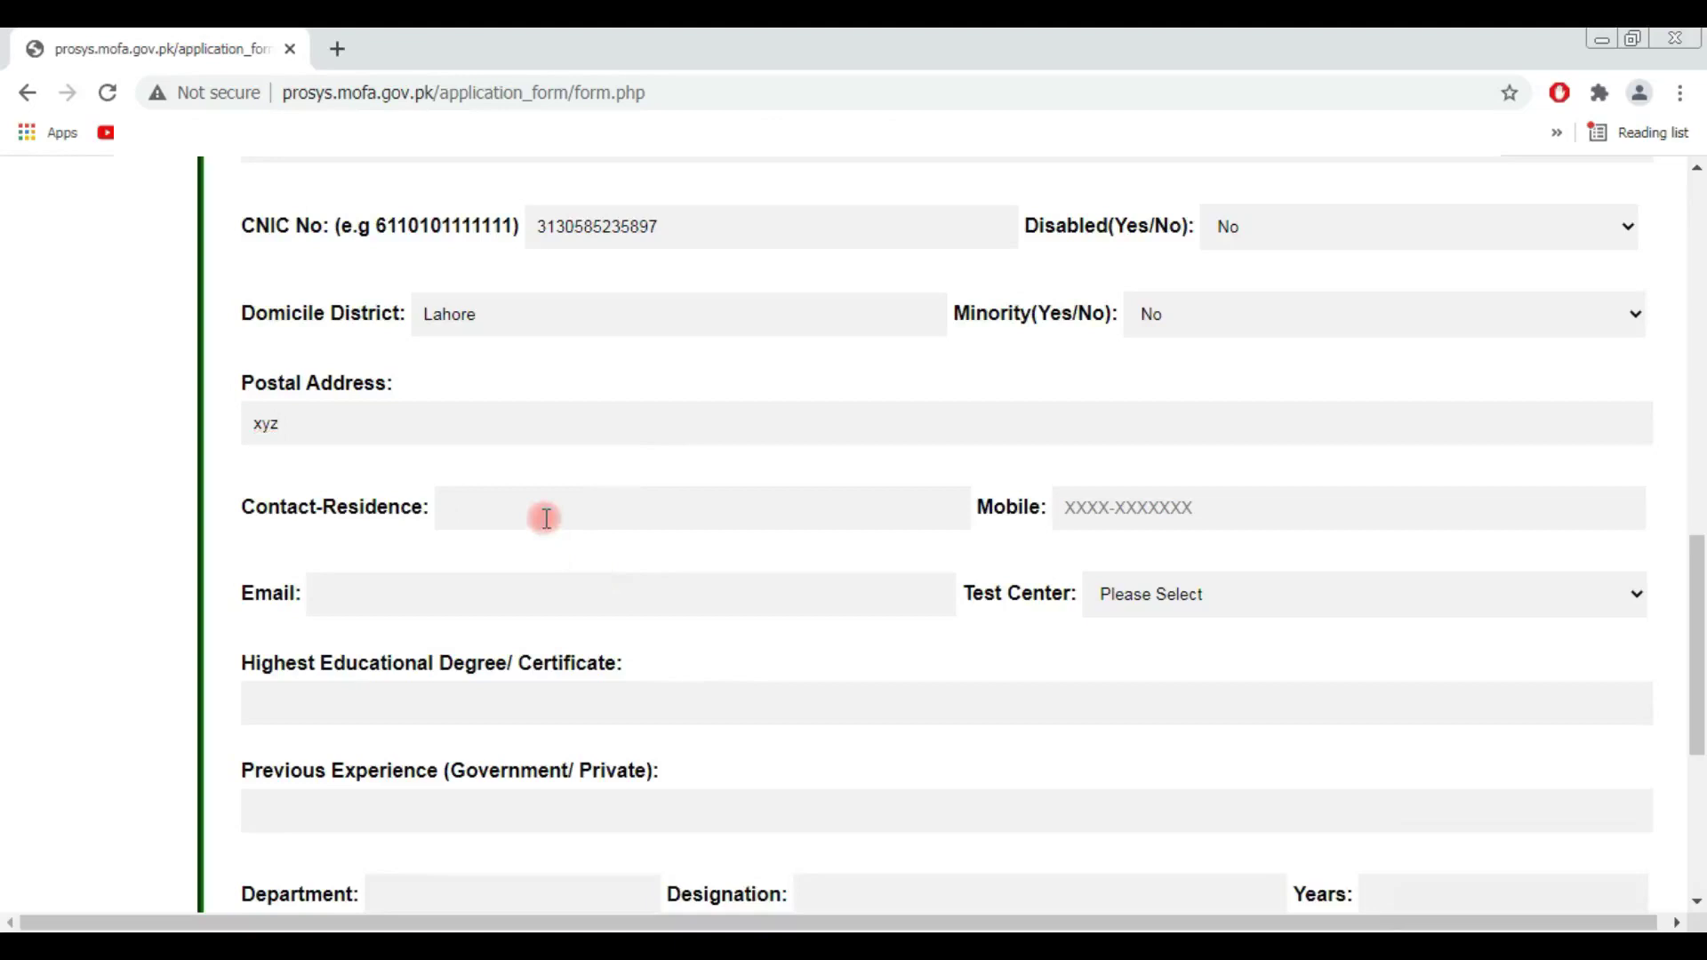
{"action": "key", "text": "ctrl+v"}
{"action": "left_click", "coordinate": [1128, 516]}
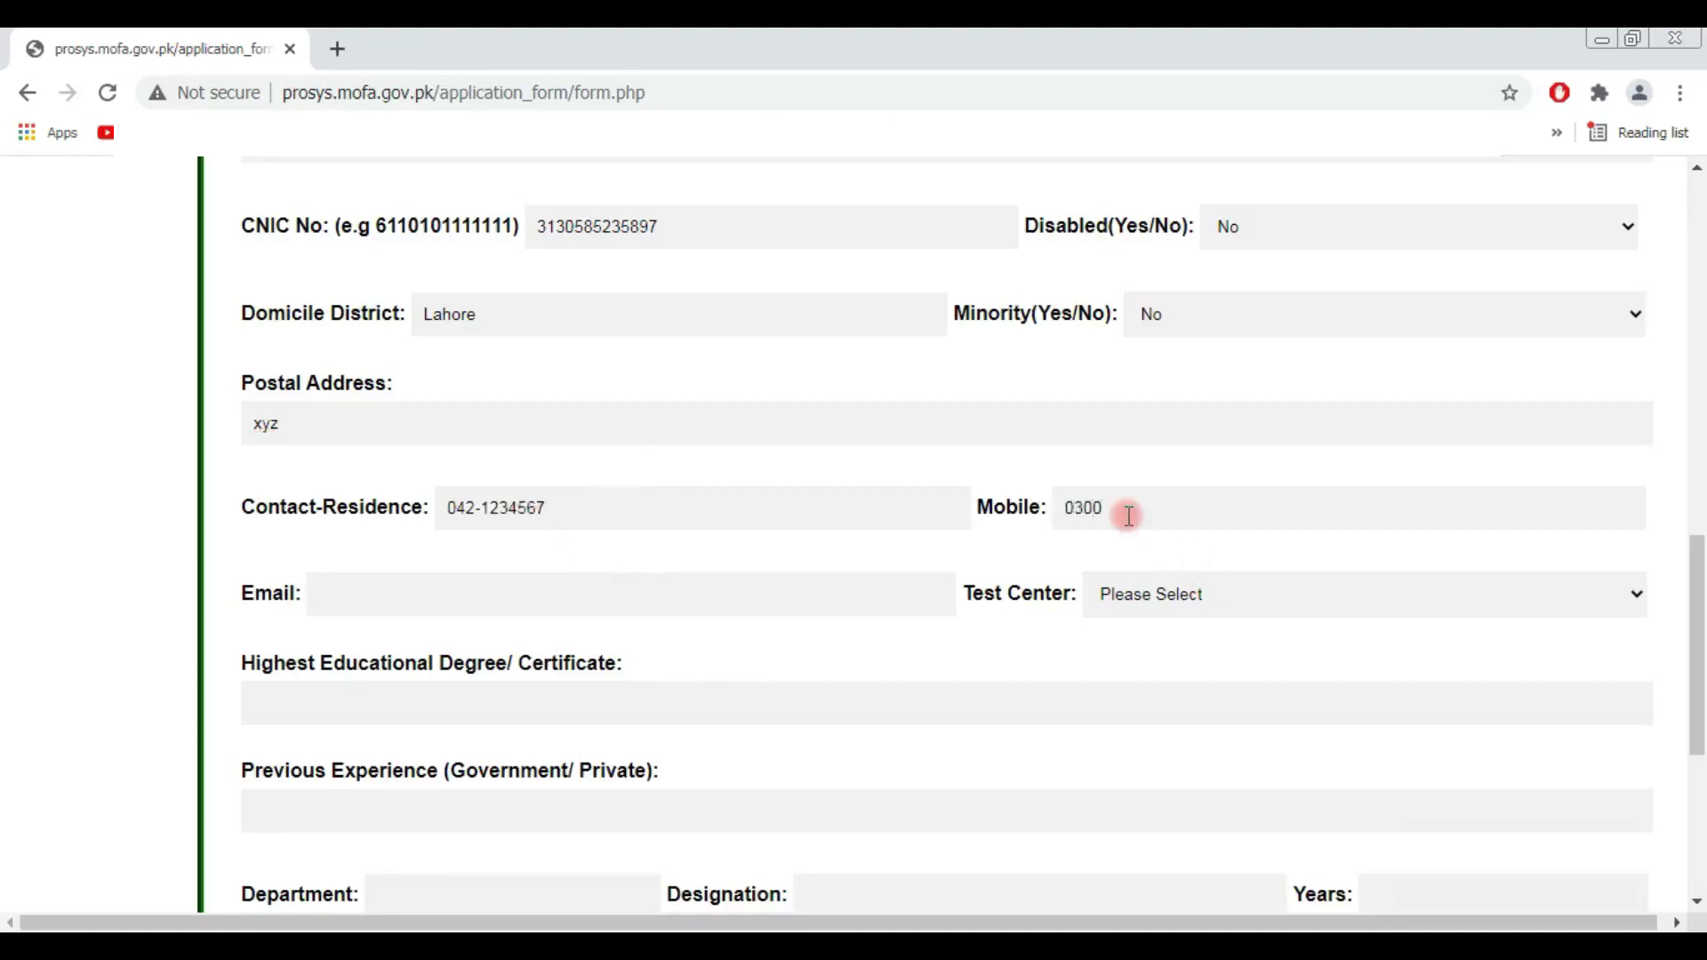
Step: Fill in the applicant's e-mail, choose Lahore test center, and enter Graduation as highest degree
{"action": "scroll", "coordinate": [580, 579], "scroll_direction": "down", "scroll_amount": 1}
{"action": "left_click", "coordinate": [536, 472]}
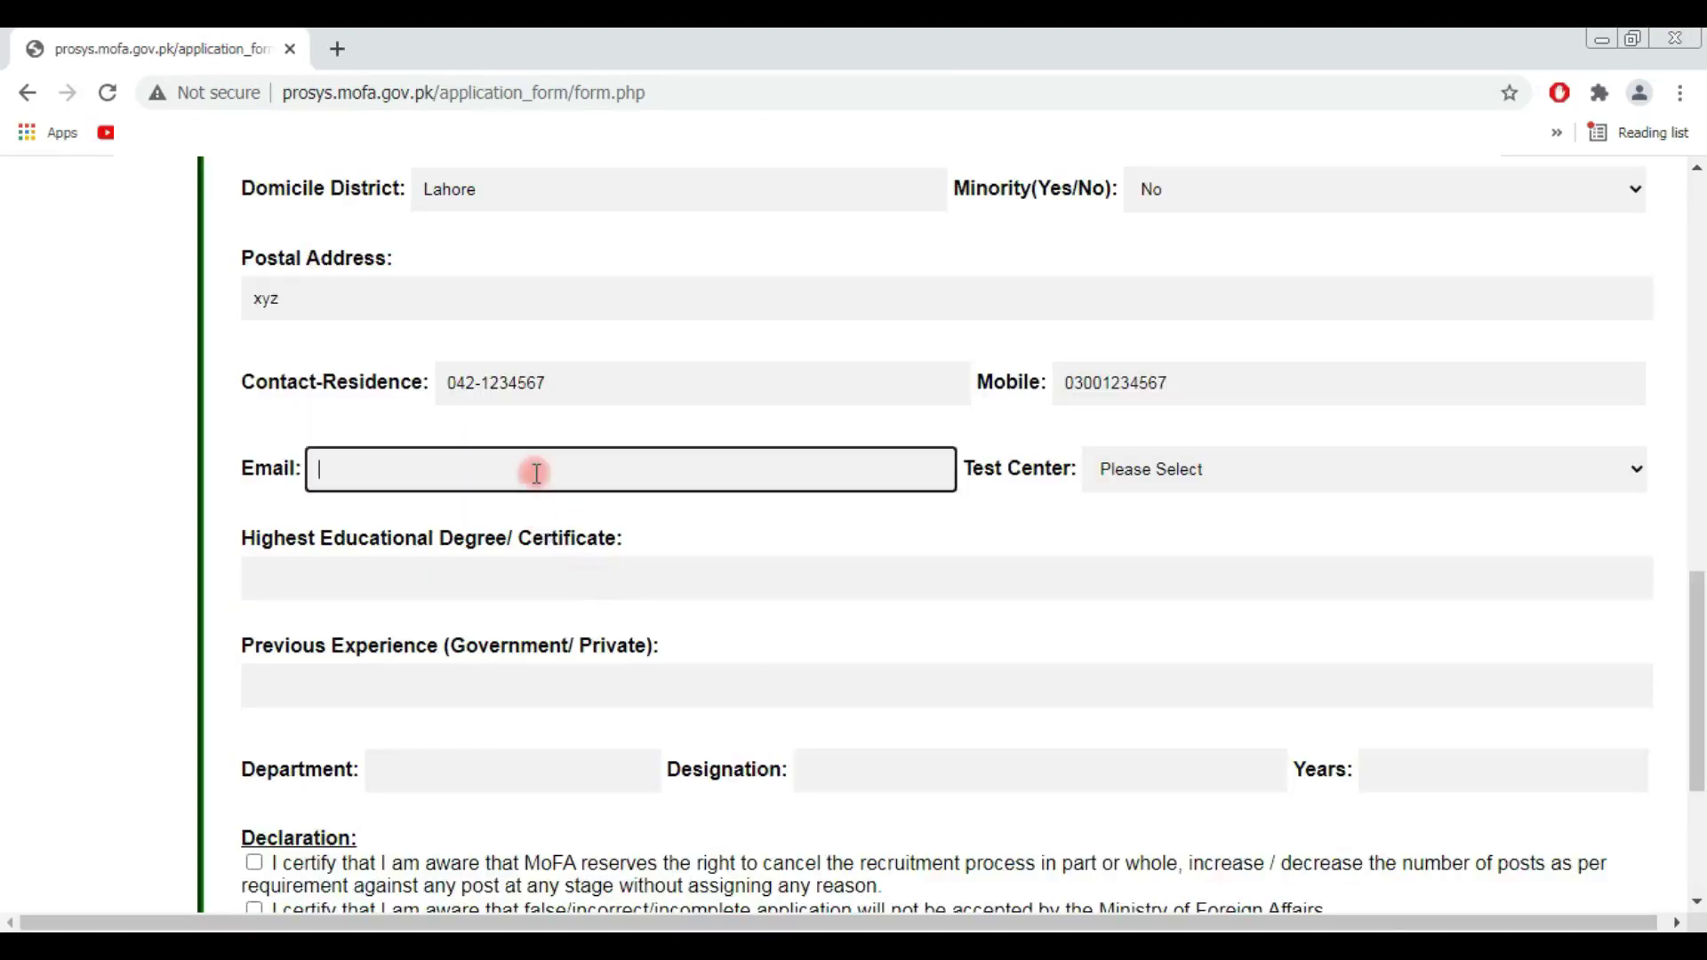
{"action": "left_click", "coordinate": [1127, 488]}
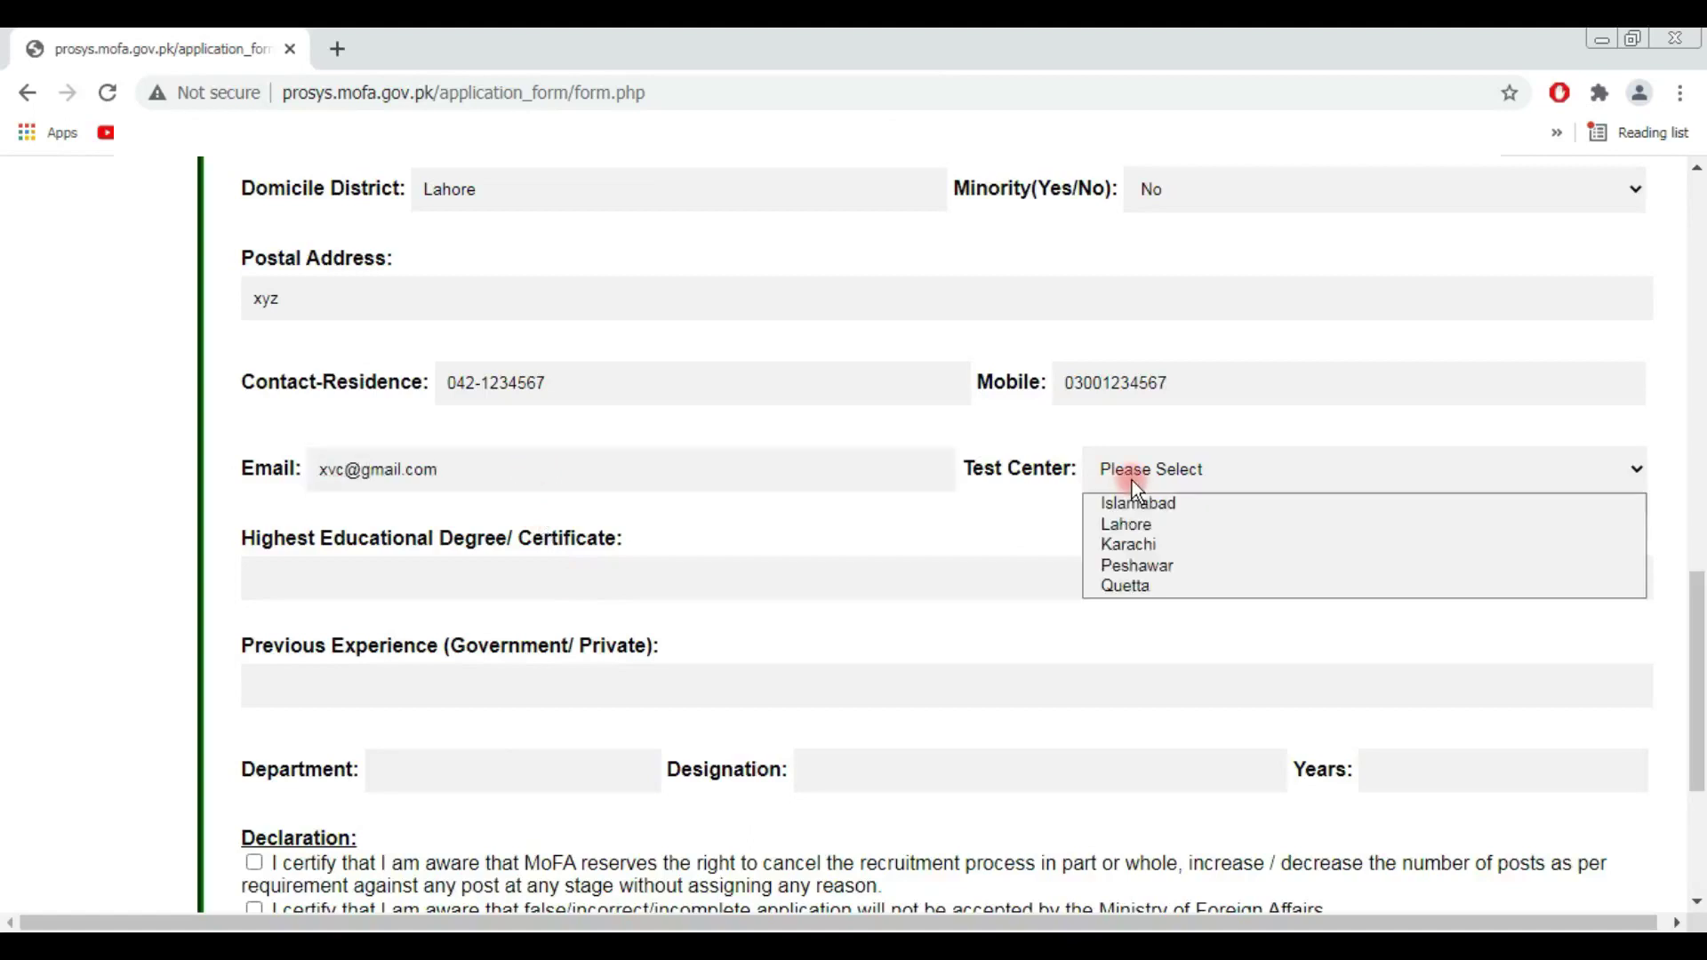
{"action": "left_click", "coordinate": [1137, 524]}
{"action": "left_click", "coordinate": [514, 573]}
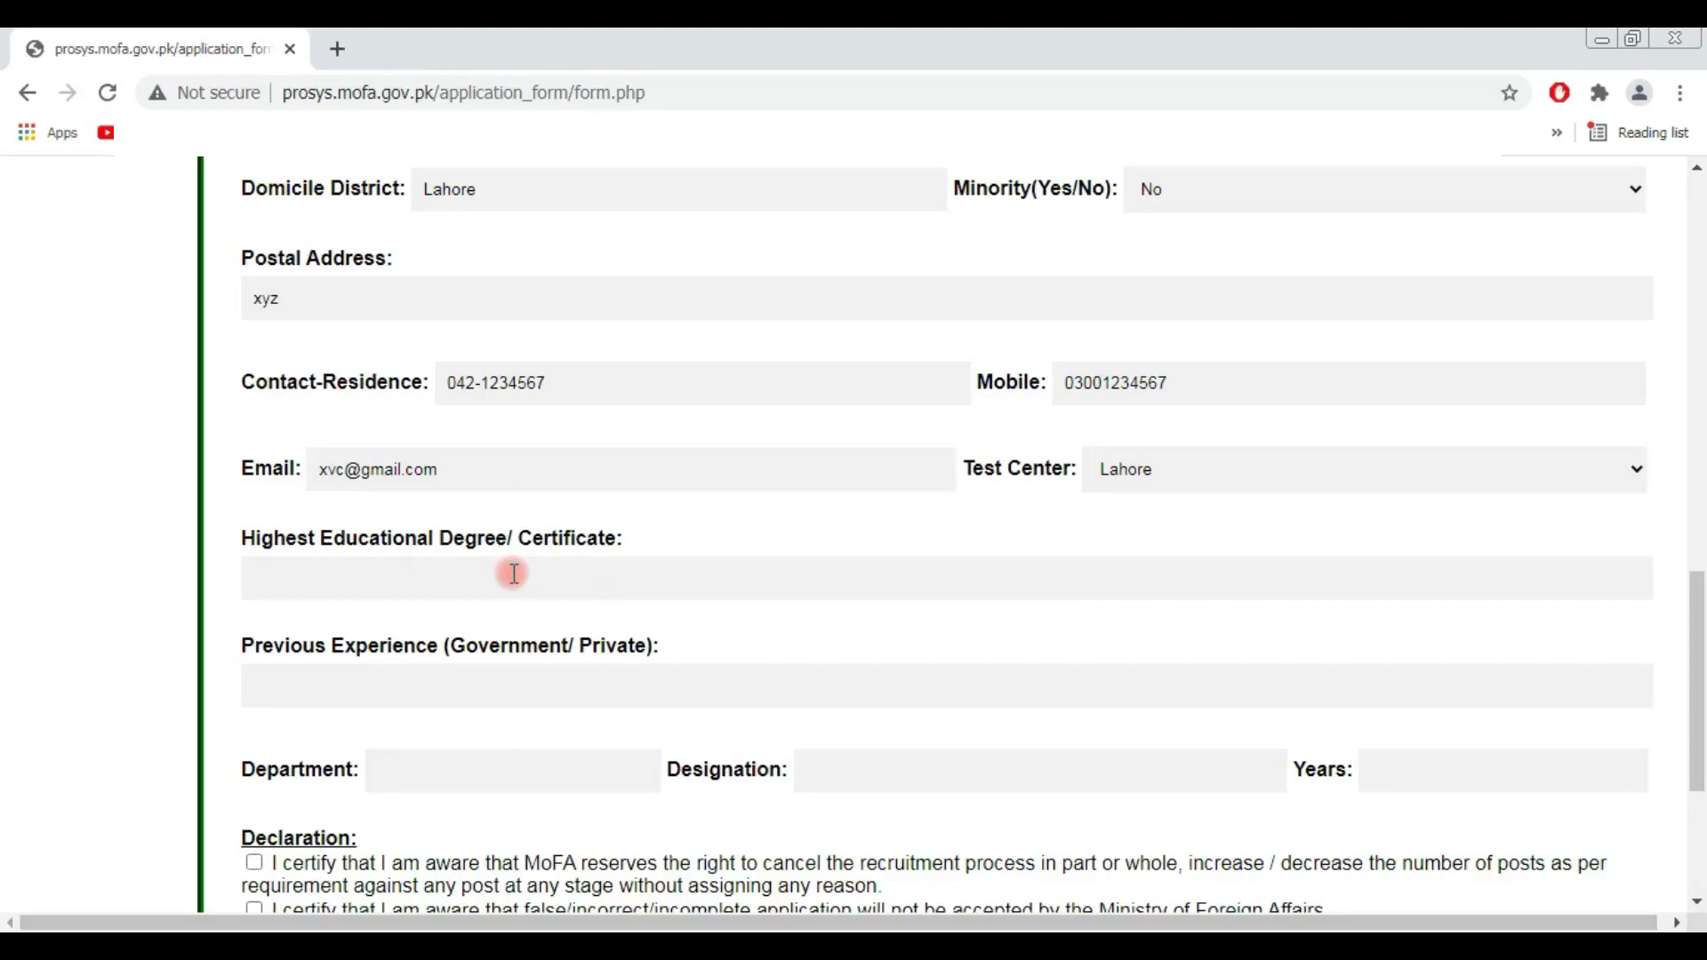
{"action": "type", "text": "Graduation"}
Step: Enter no for previous experience, department and designation, and set years of experience to 0
{"action": "scroll", "coordinate": [514, 574], "scroll_direction": "down", "scroll_amount": 3}
{"action": "left_click", "coordinate": [429, 444]}
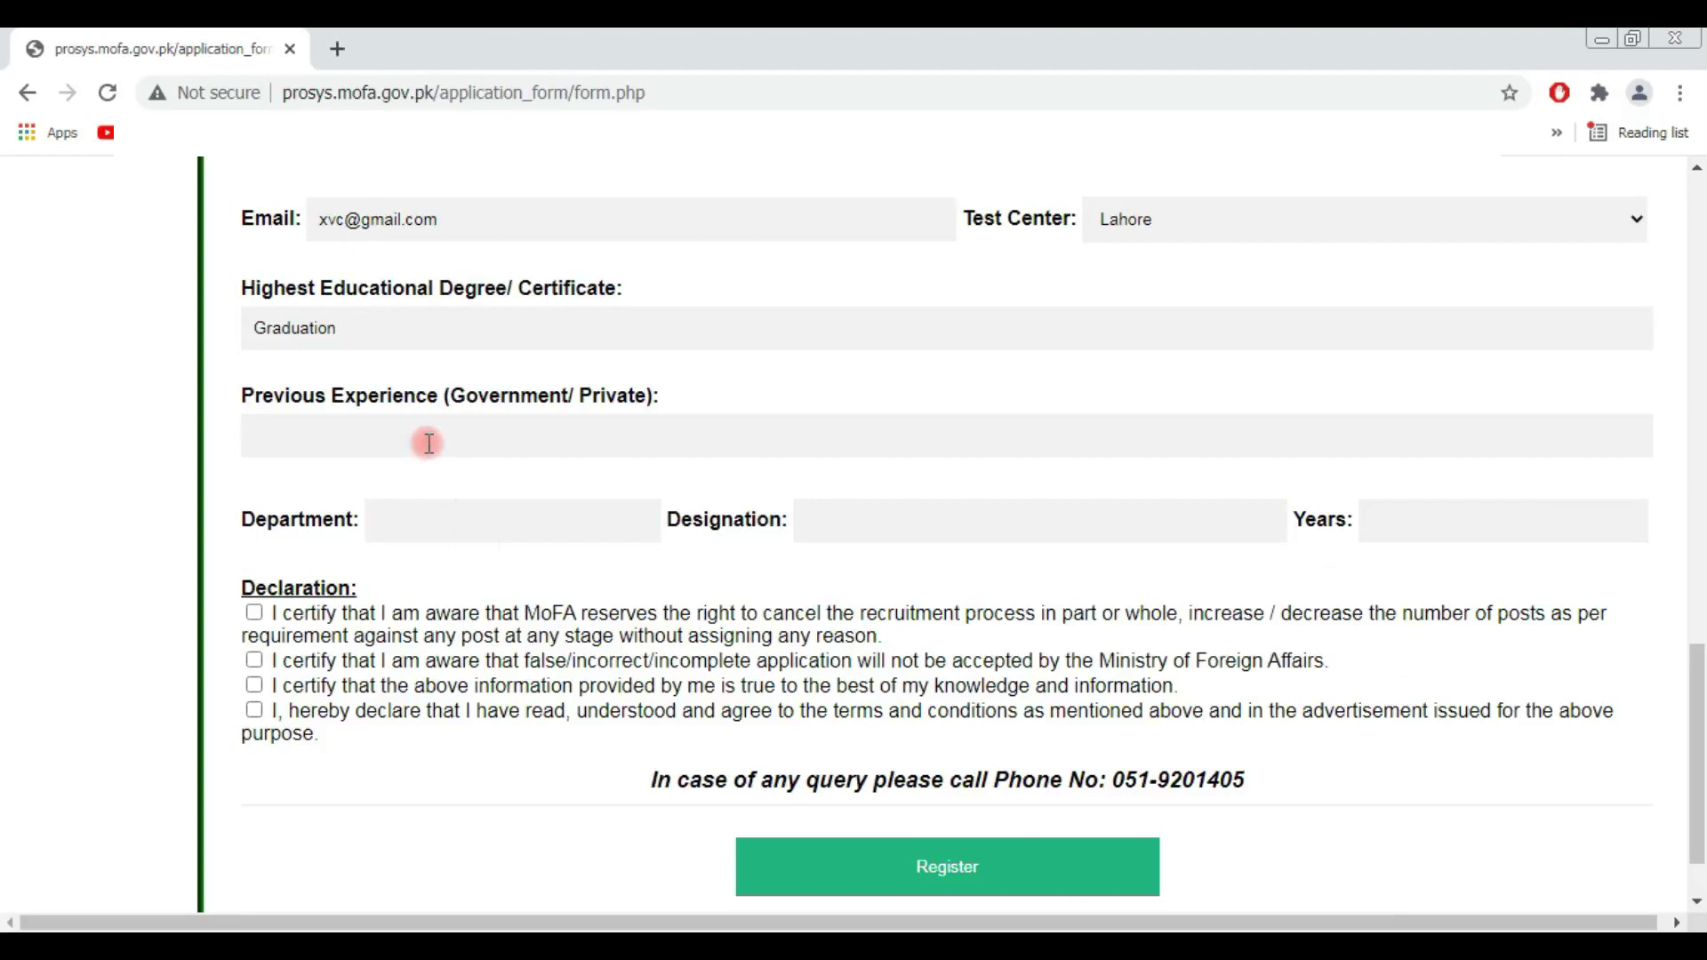
{"action": "type", "text": "no"}
{"action": "left_click", "coordinate": [448, 522]}
{"action": "type", "text": "no"}
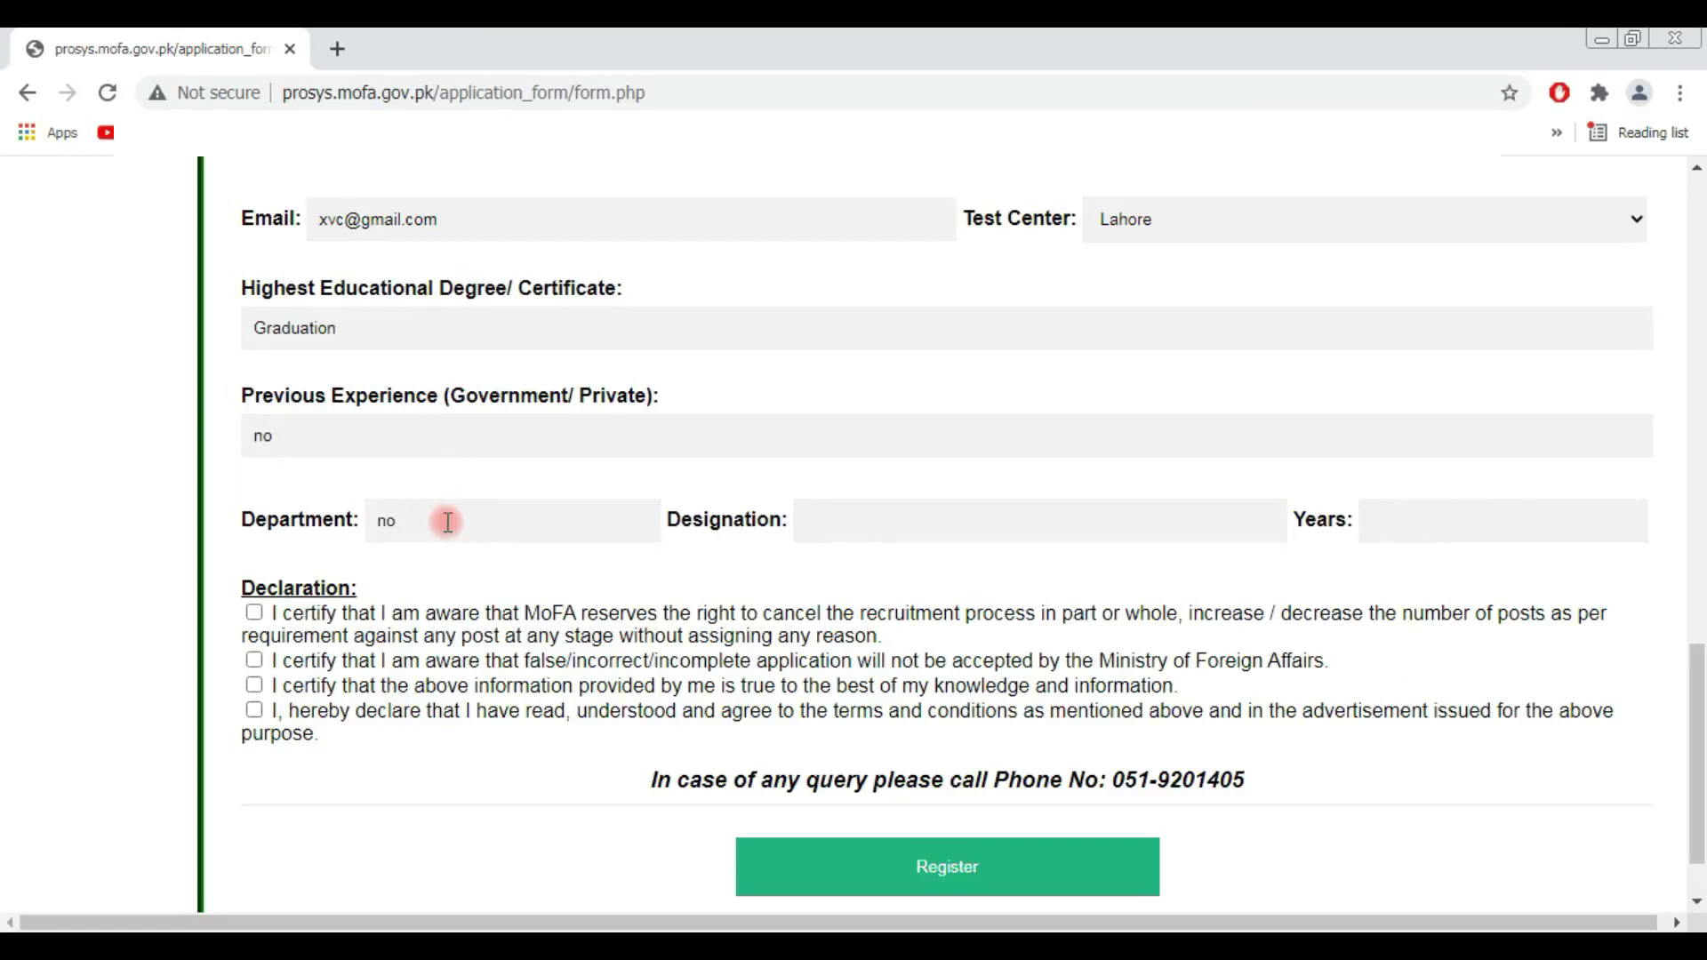
{"action": "left_click", "coordinate": [969, 527]}
{"action": "type", "text": "no"}
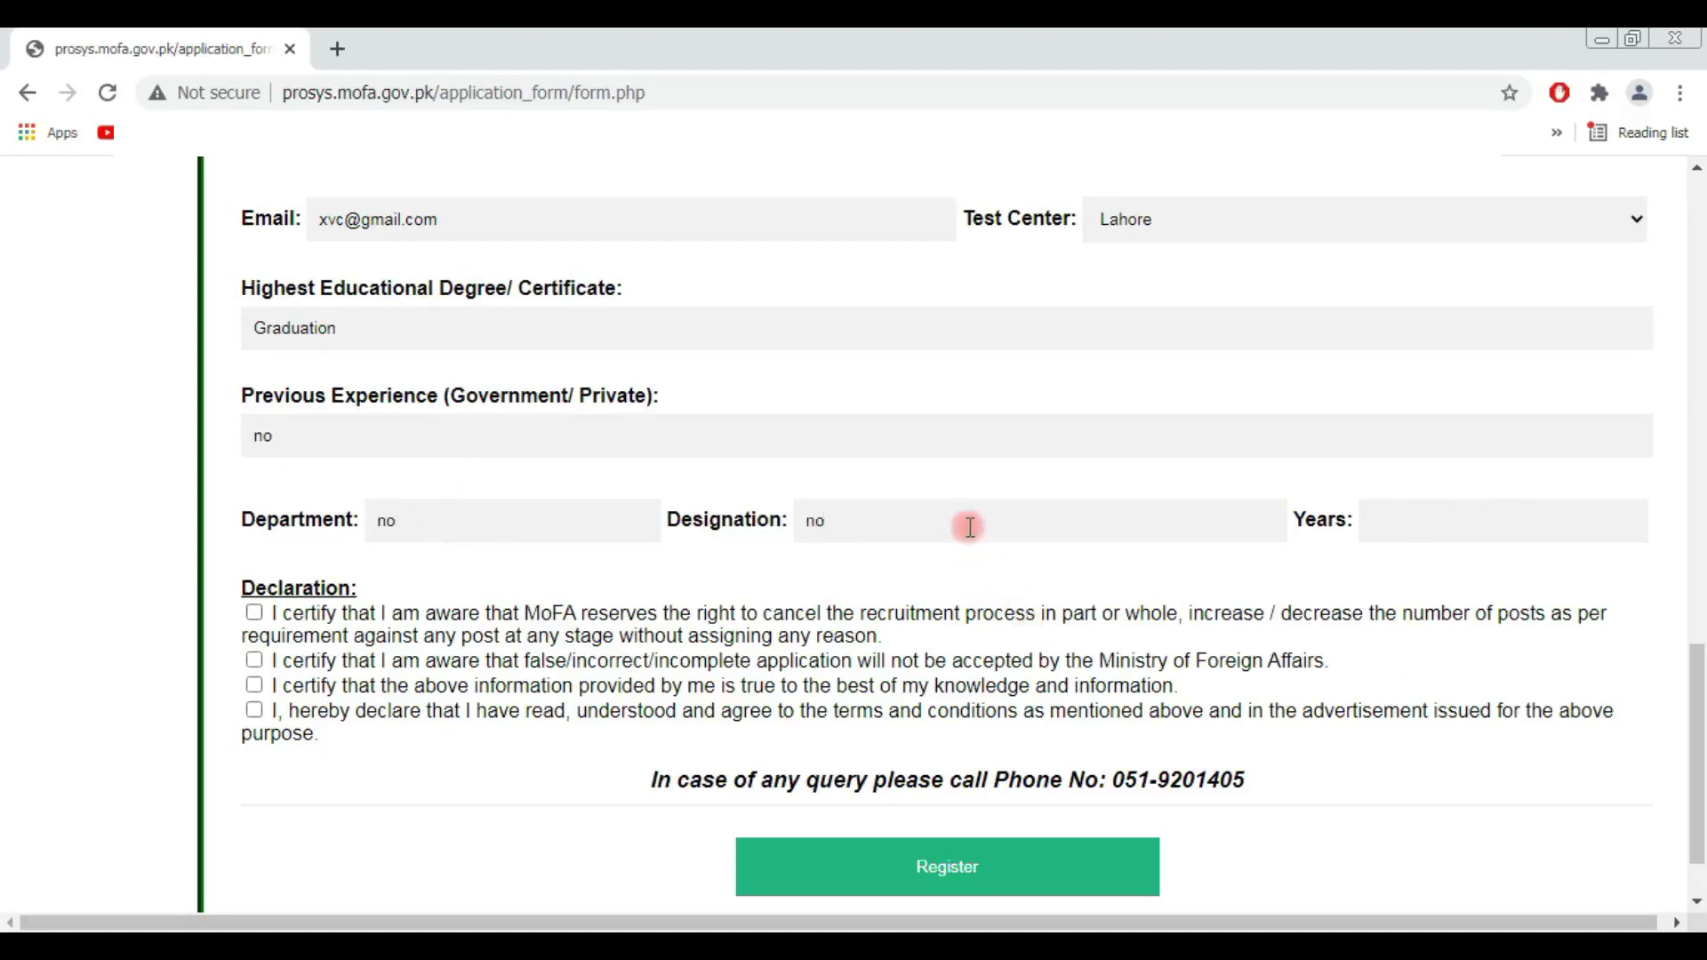
{"action": "left_click", "coordinate": [1451, 525]}
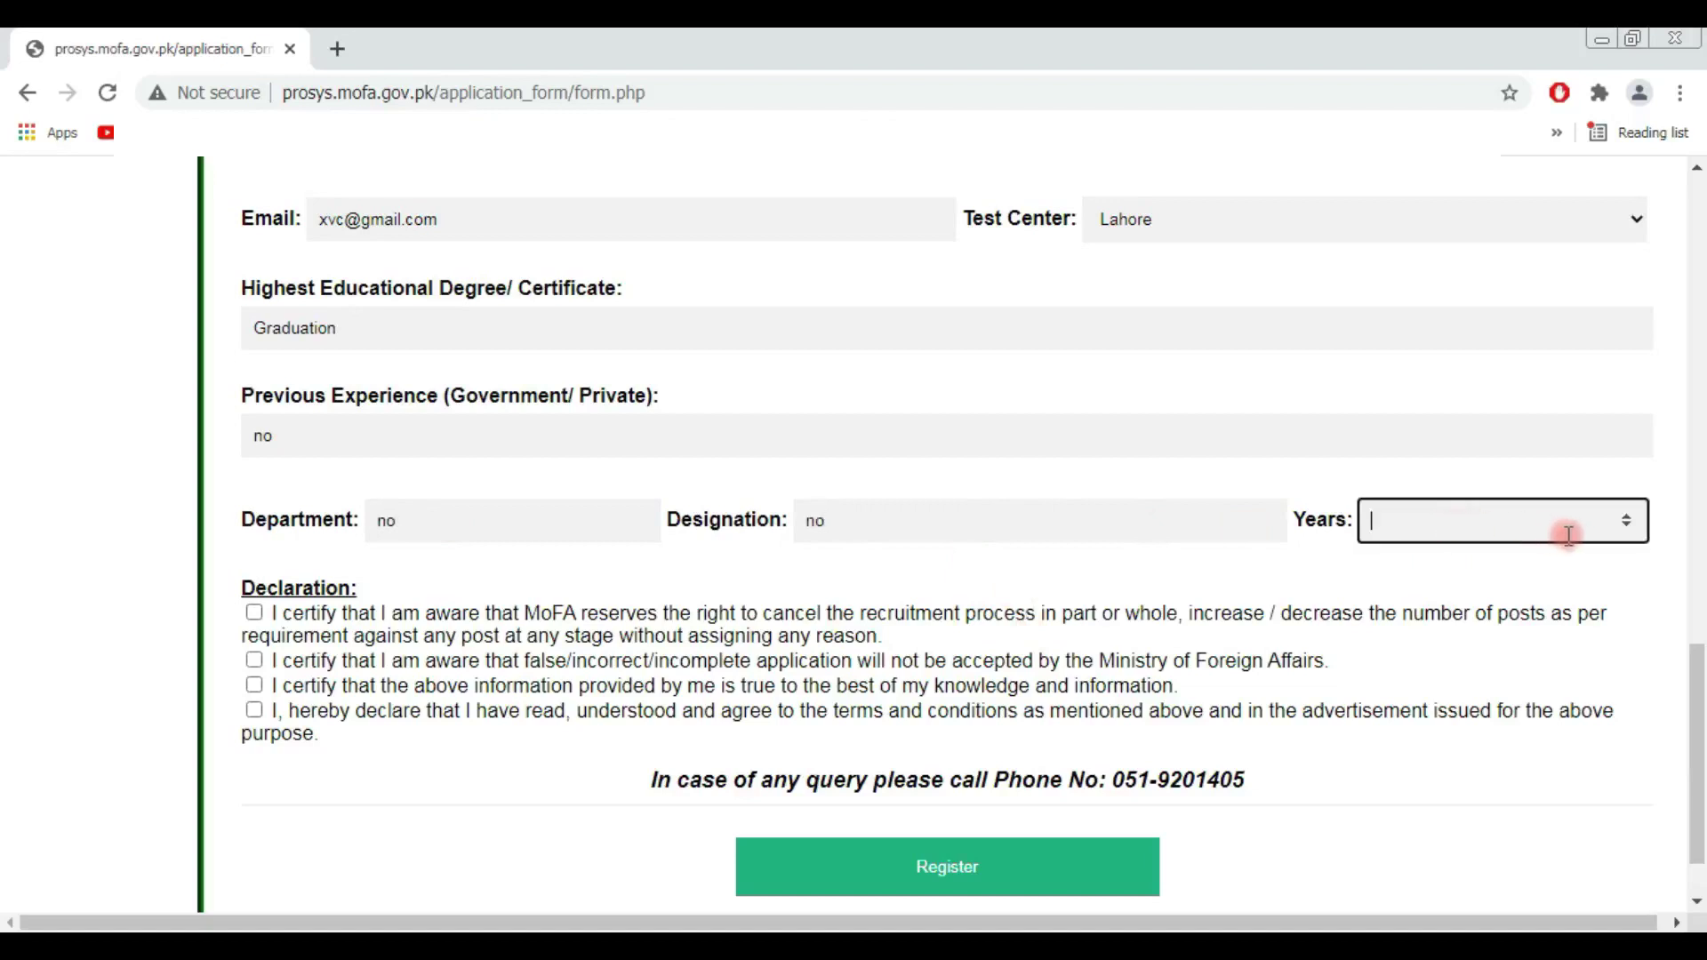
{"action": "left_click", "coordinate": [1630, 517]}
{"action": "left_click", "coordinate": [1626, 527]}
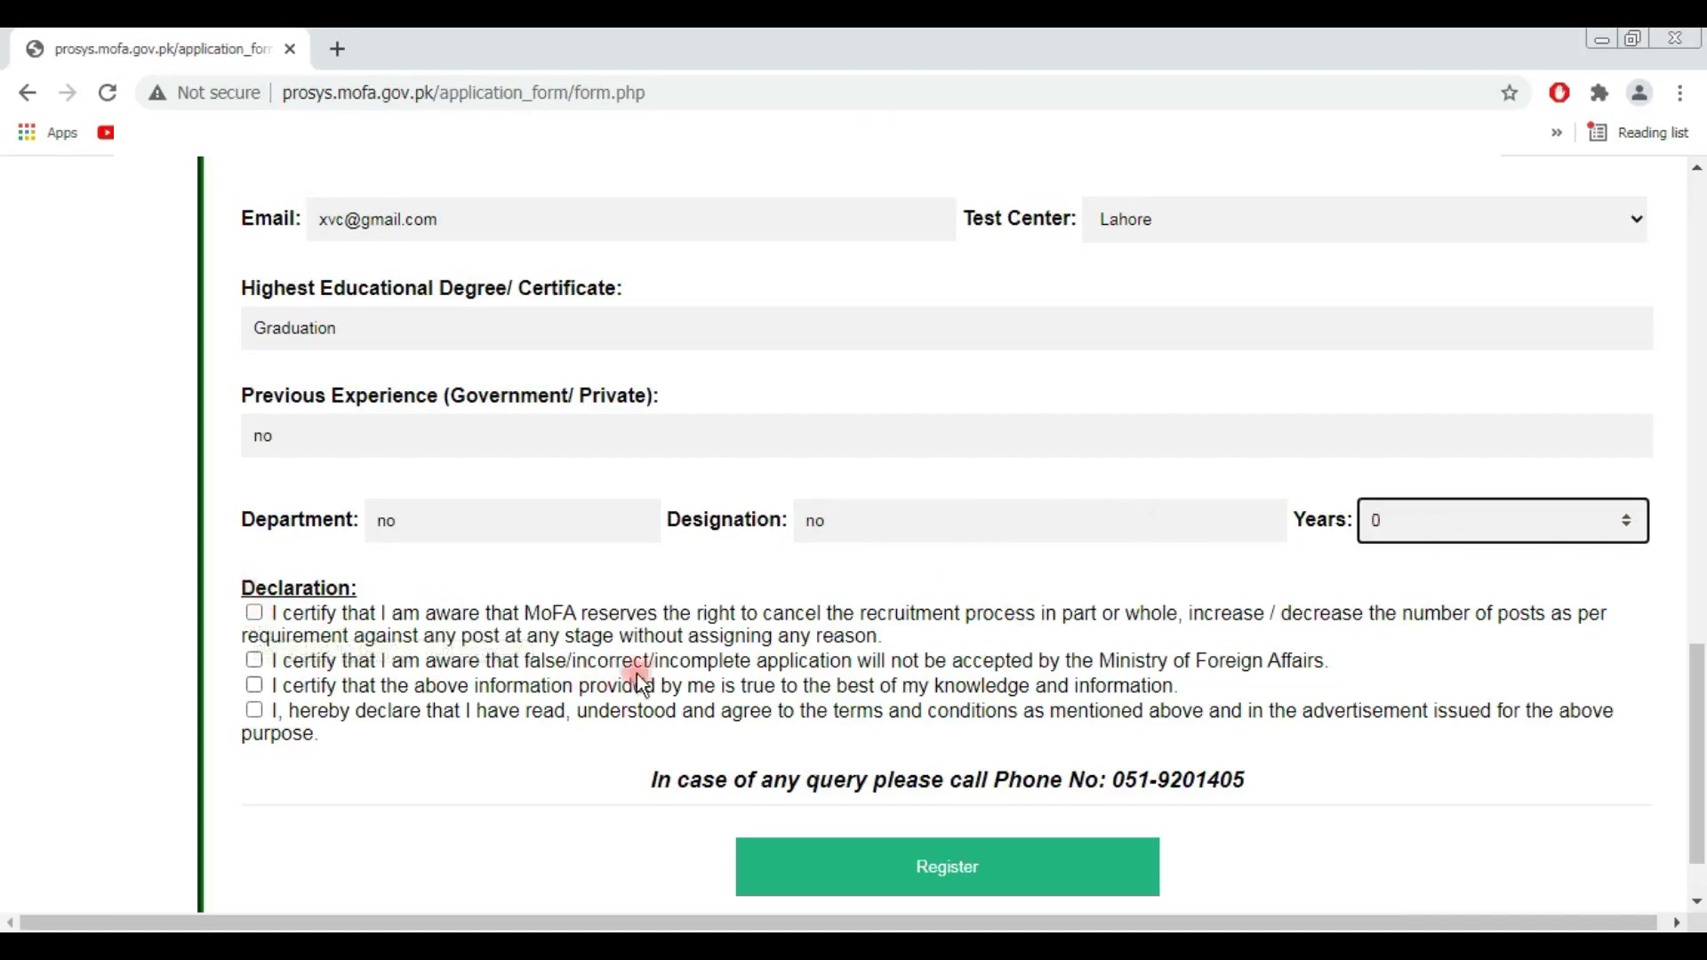
Step: Tick all four declarations, then submit with Register and confirm with OK
{"action": "left_click", "coordinate": [255, 614]}
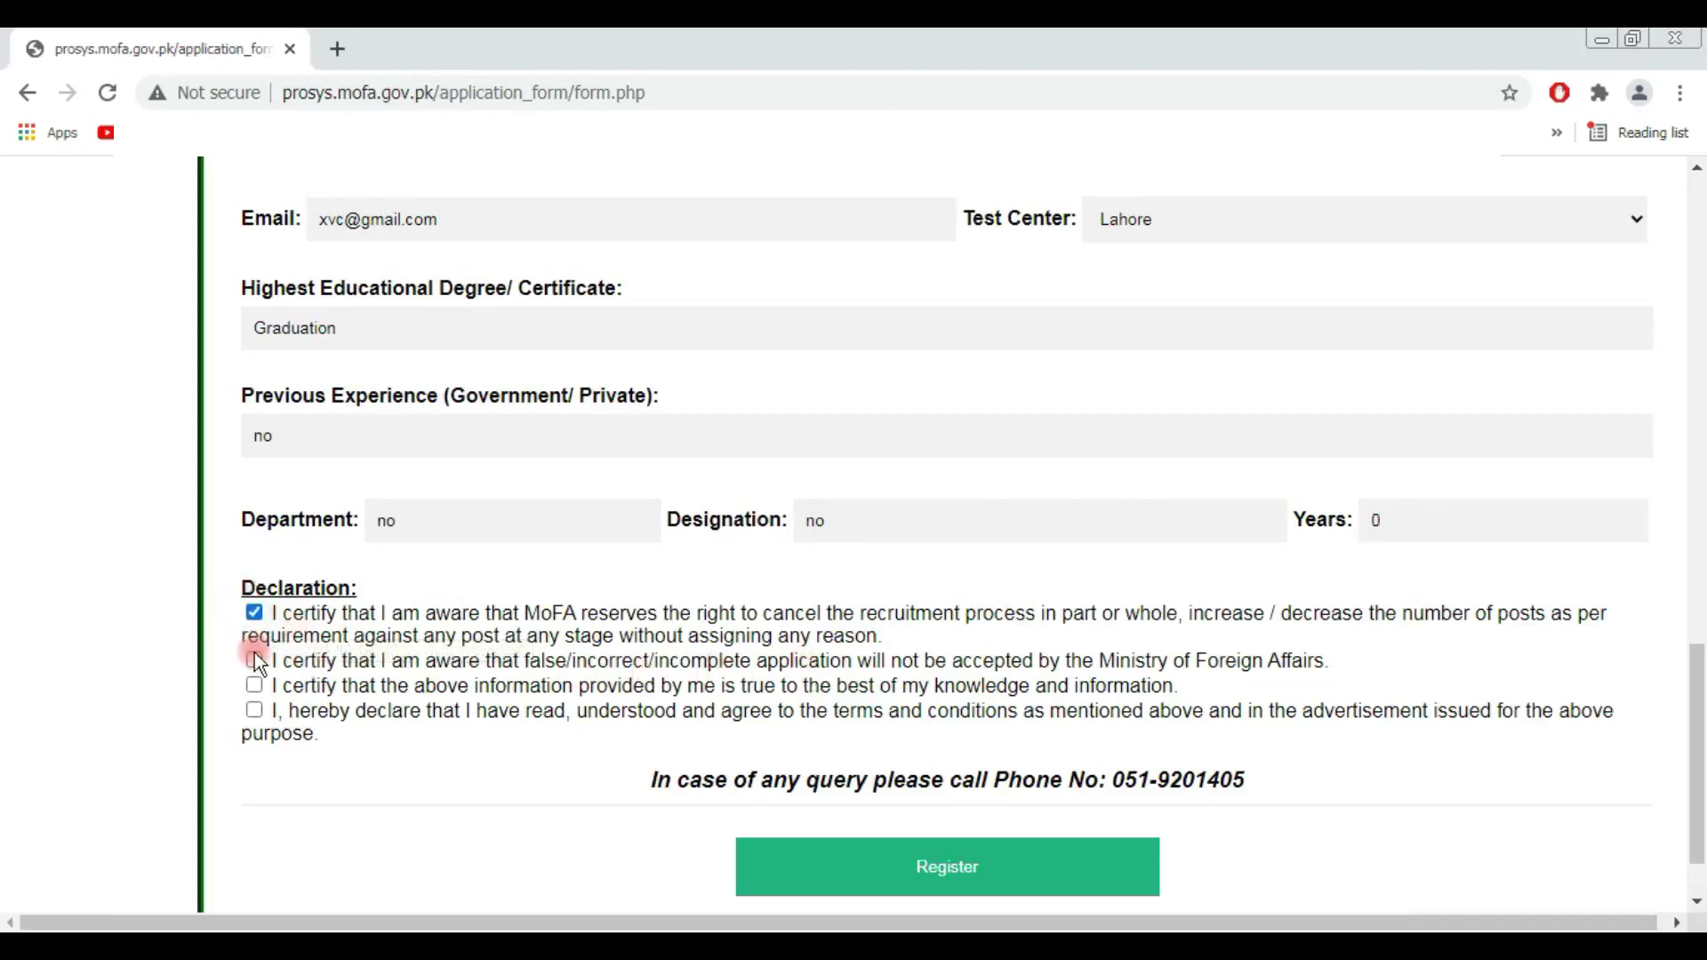
{"action": "left_click", "coordinate": [256, 710]}
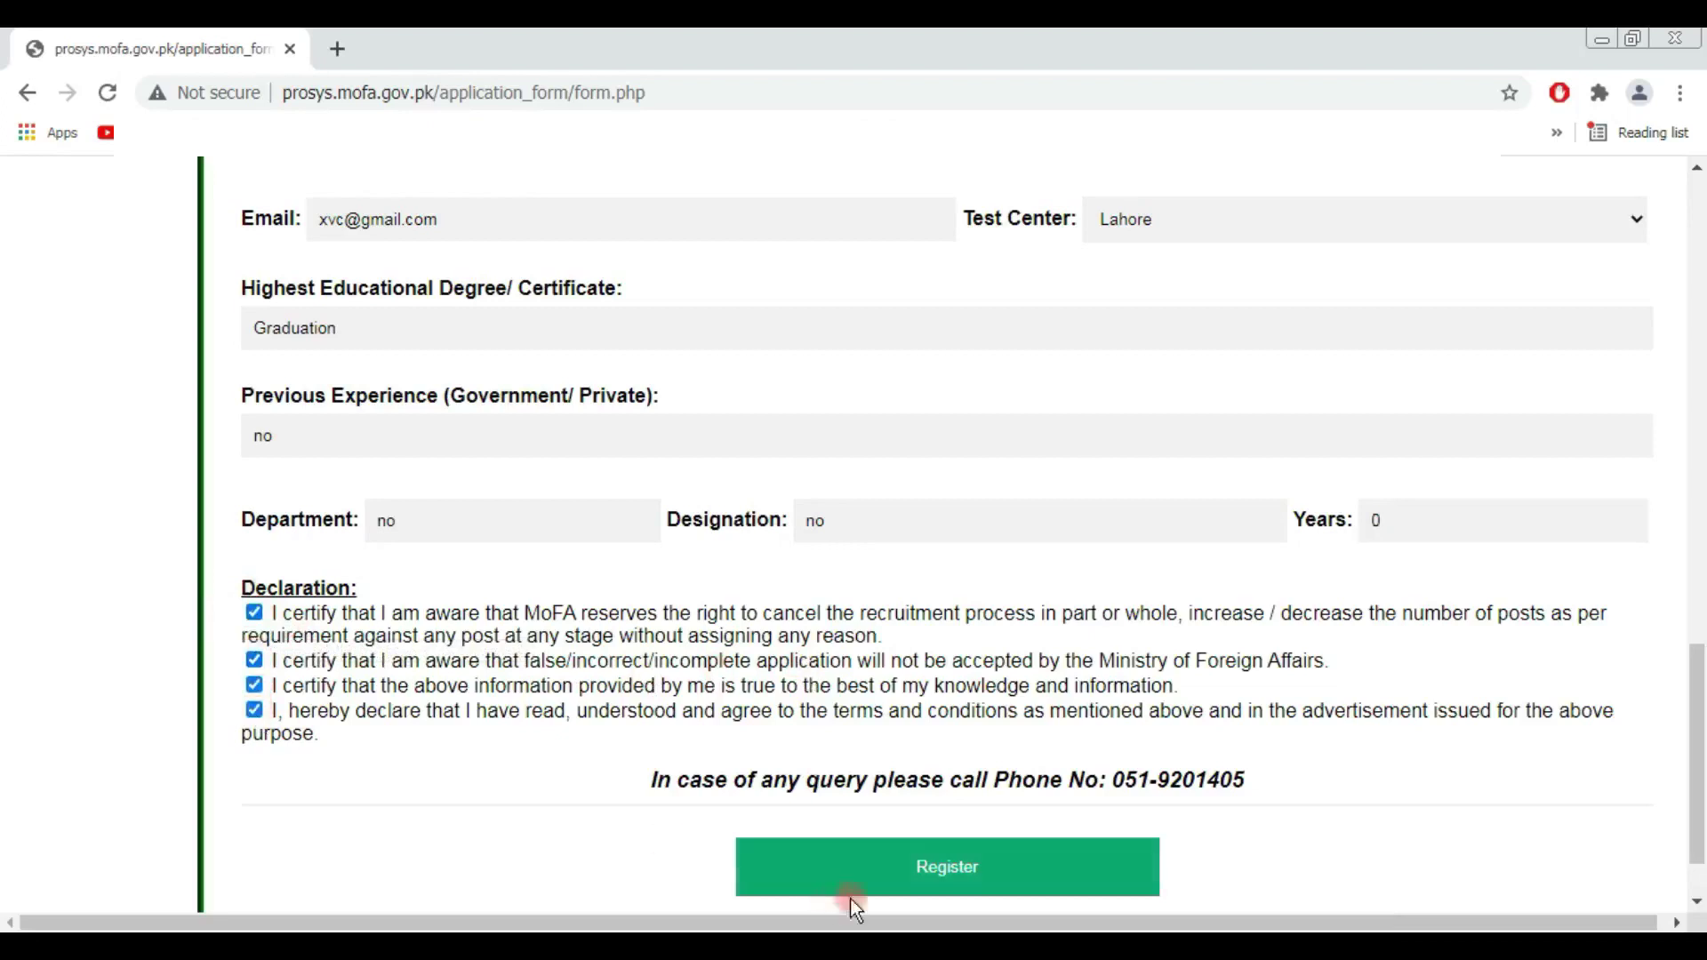
{"action": "left_click", "coordinate": [944, 869]}
{"action": "left_click", "coordinate": [946, 876]}
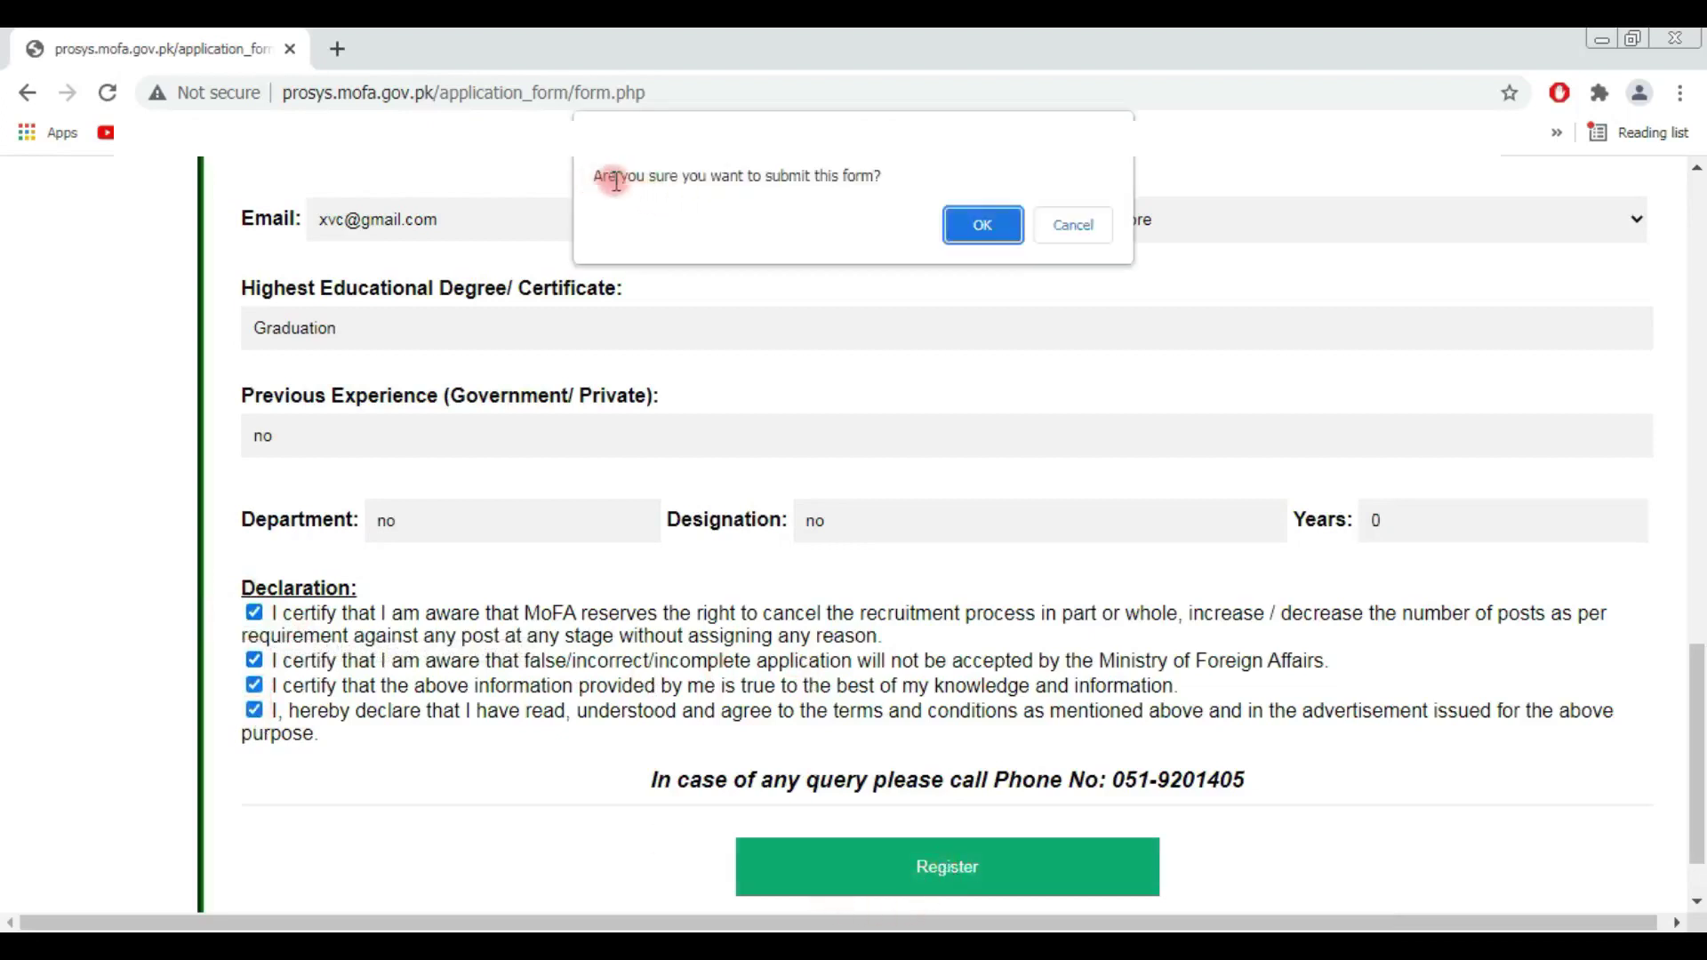
{"action": "left_click", "coordinate": [982, 226]}
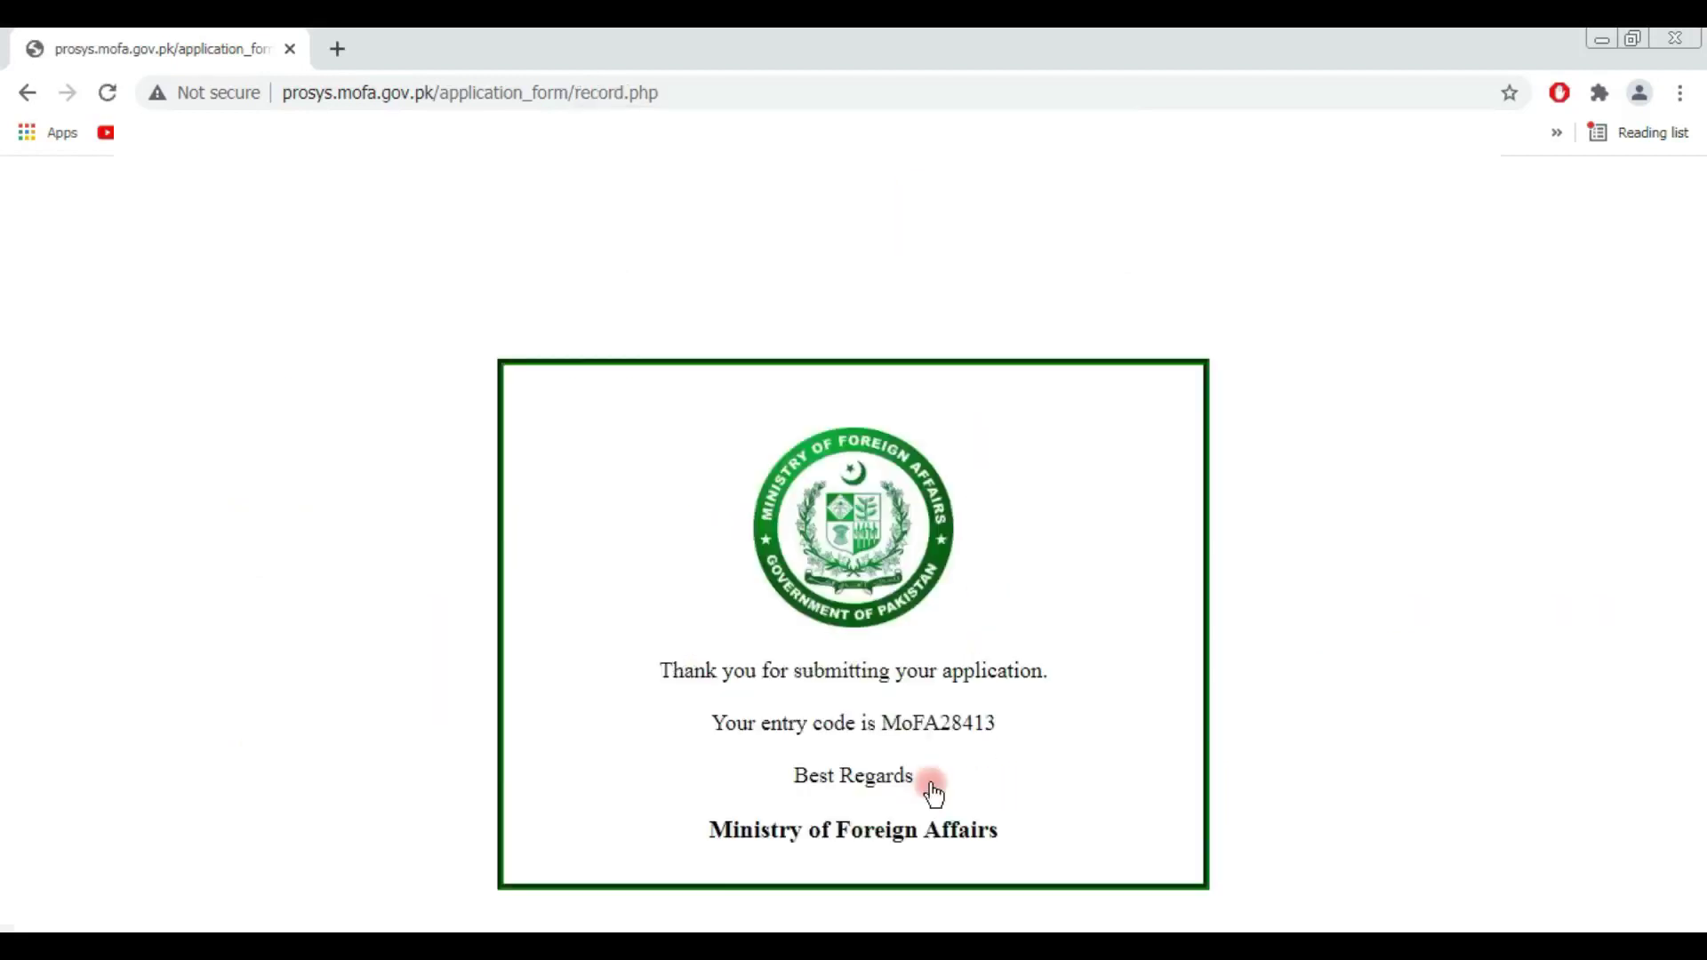